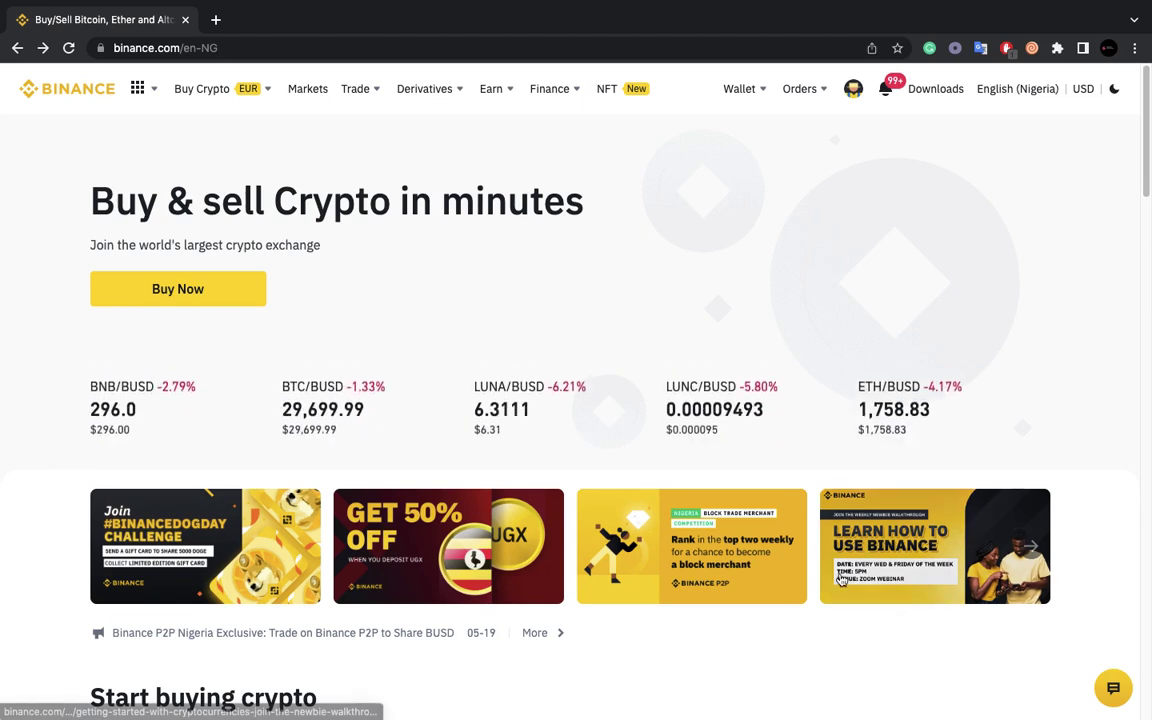
View the support chat's help topics and close the chat
{"action": "left_click", "coordinate": [1115, 692]}
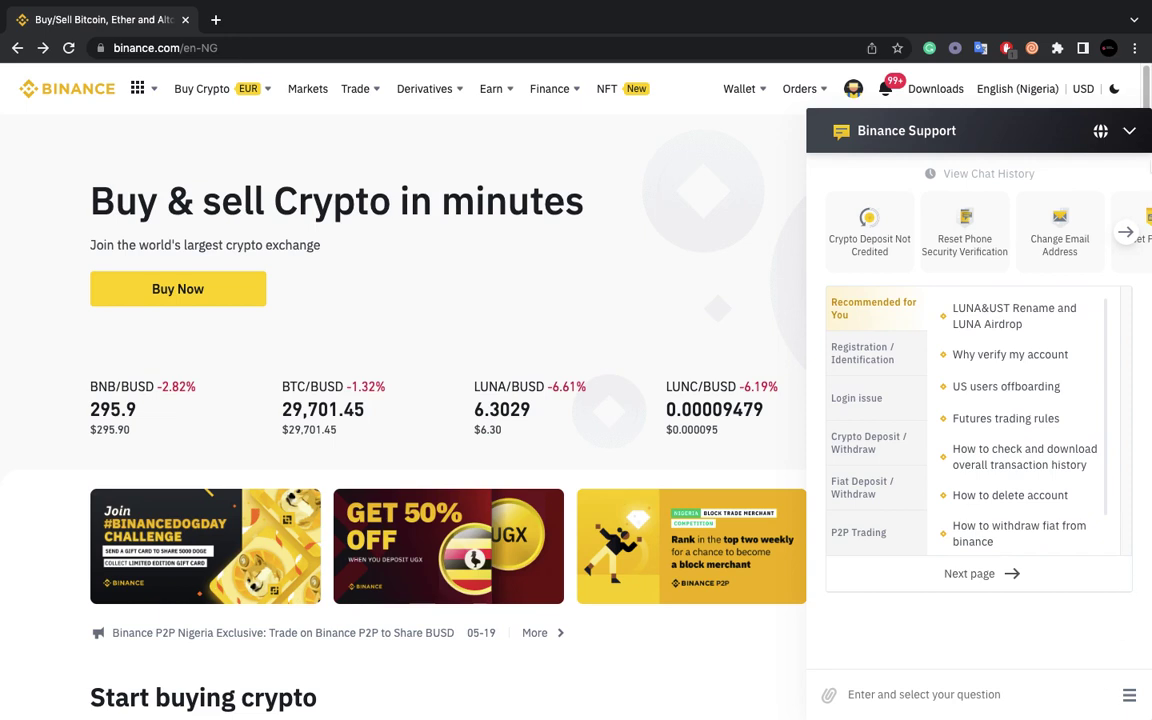
{"action": "left_click", "coordinate": [1129, 131]}
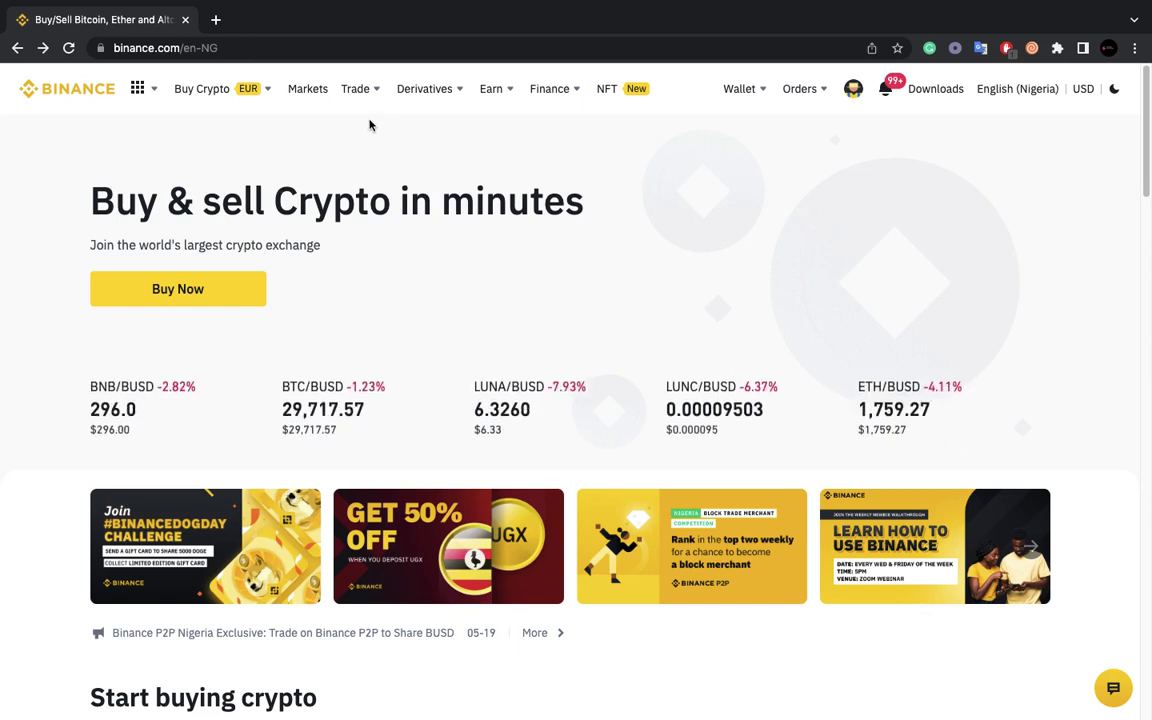
Open the P2P trading page, dismiss the introductory notices and agree to the risk notice
{"action": "mouse_move", "coordinate": [365, 96]}
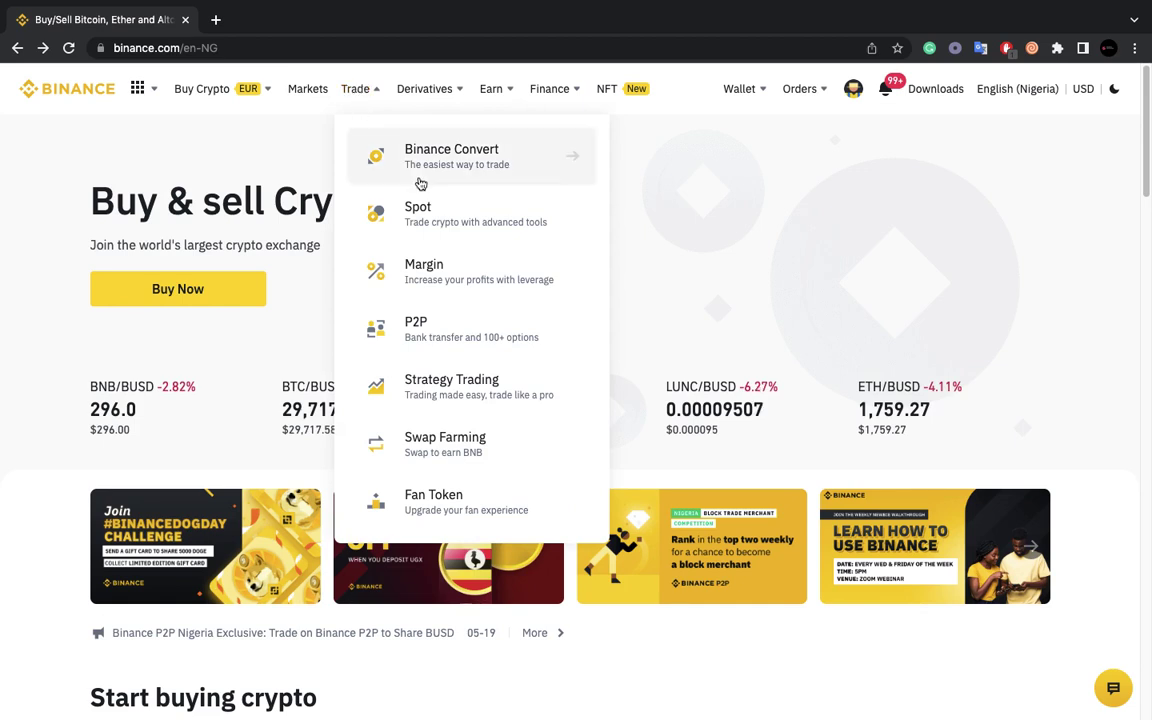
{"action": "left_click", "coordinate": [453, 341]}
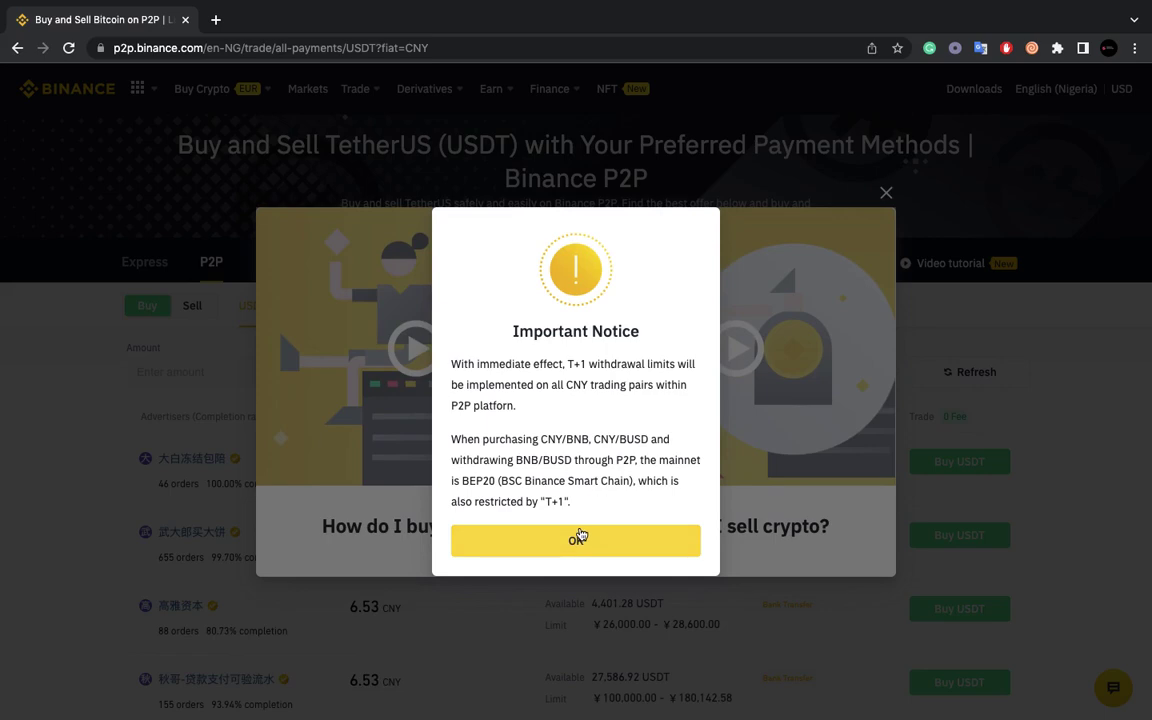
{"action": "left_click", "coordinate": [578, 537]}
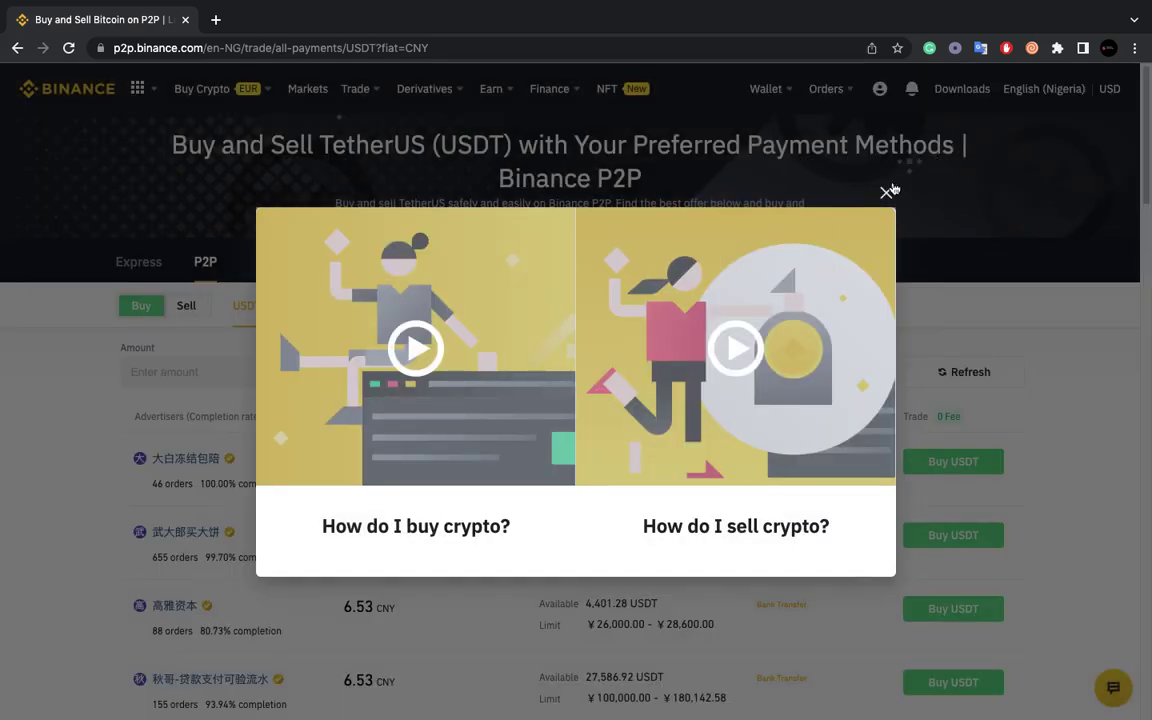
{"action": "left_click", "coordinate": [886, 192]}
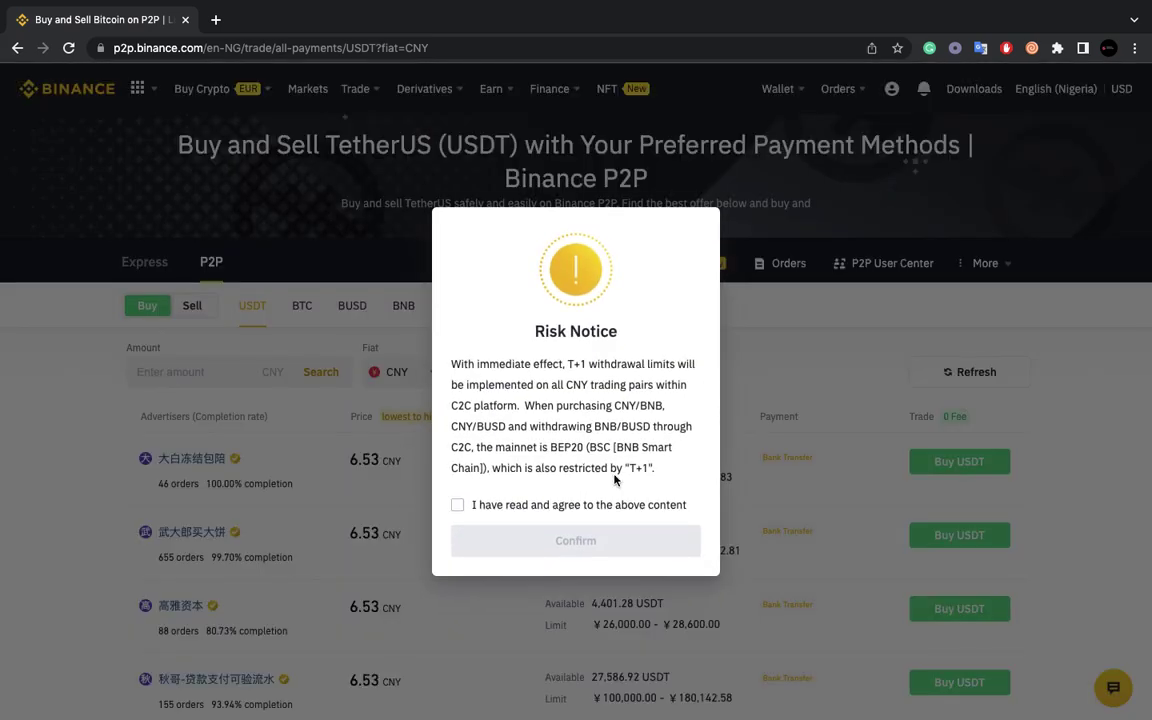
{"action": "left_click", "coordinate": [460, 506]}
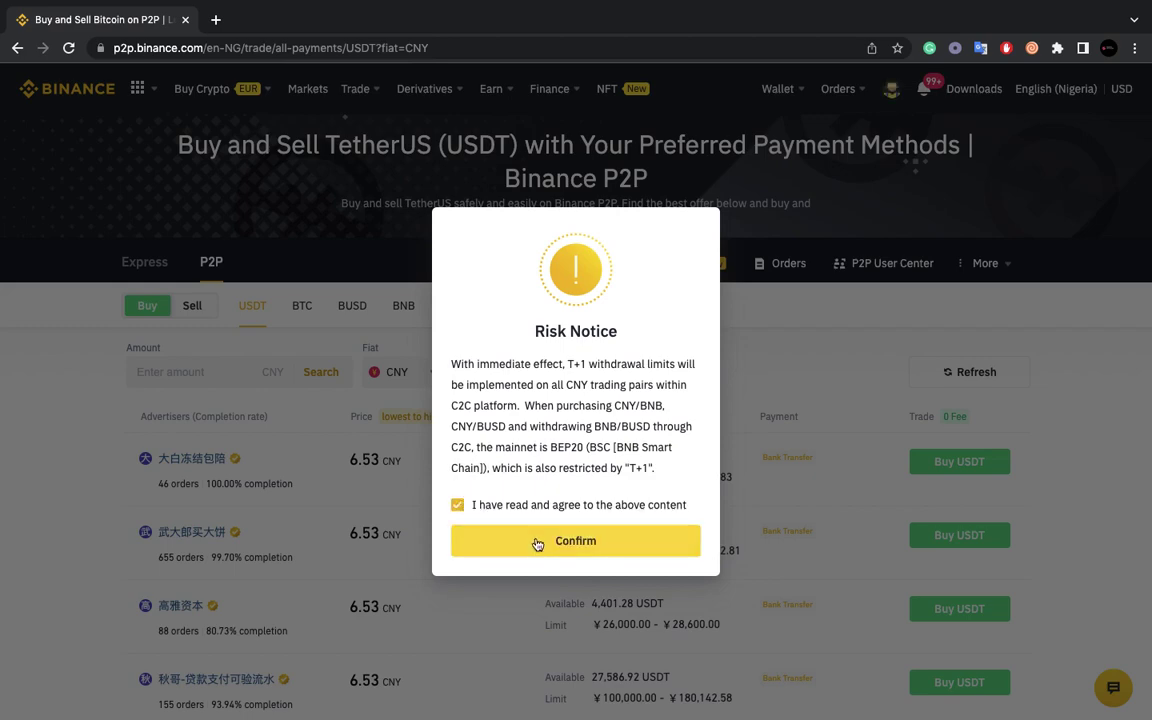
{"action": "left_click", "coordinate": [536, 542]}
Set the P2P fiat currency to USD and agree to its risk notice
{"action": "scroll", "coordinate": [535, 542], "scroll_direction": "down", "scroll_amount": 1}
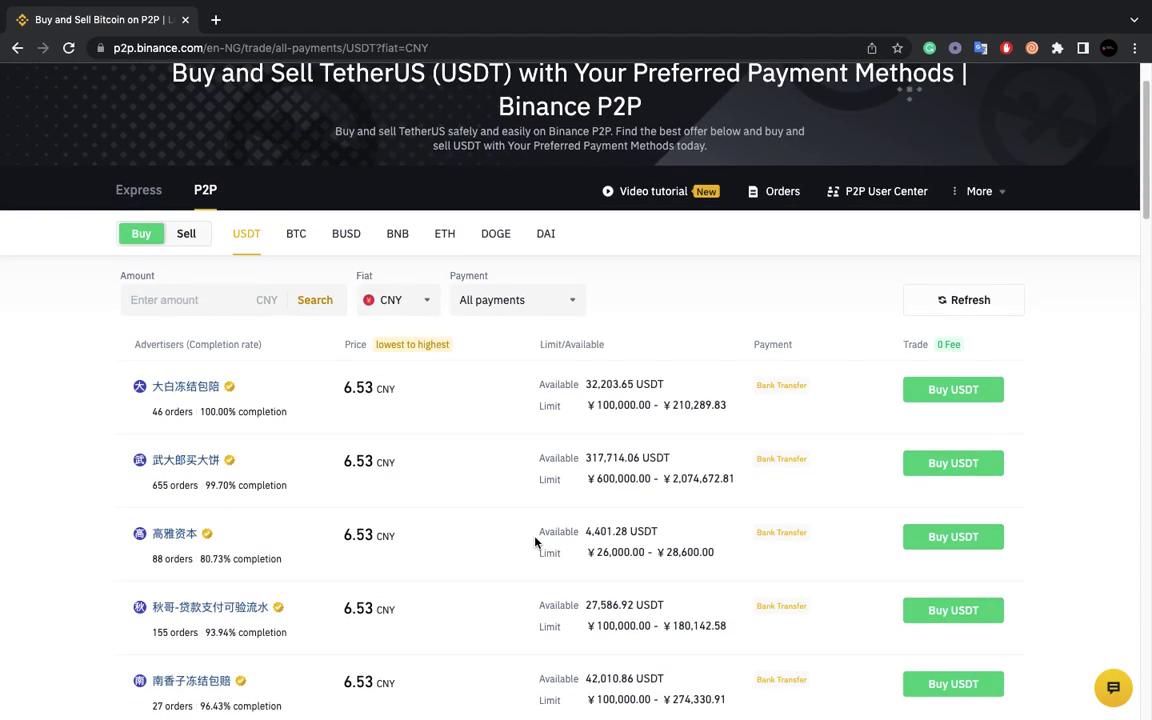
{"action": "left_click", "coordinate": [405, 315]}
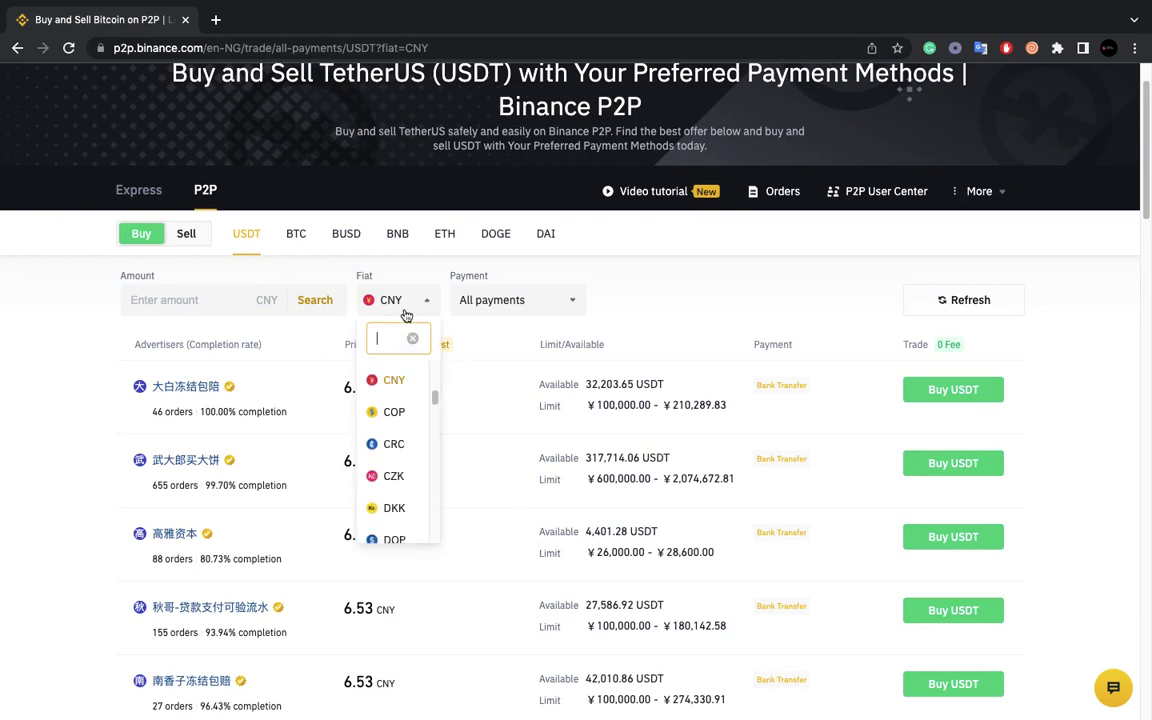
{"action": "type", "text": "b"}
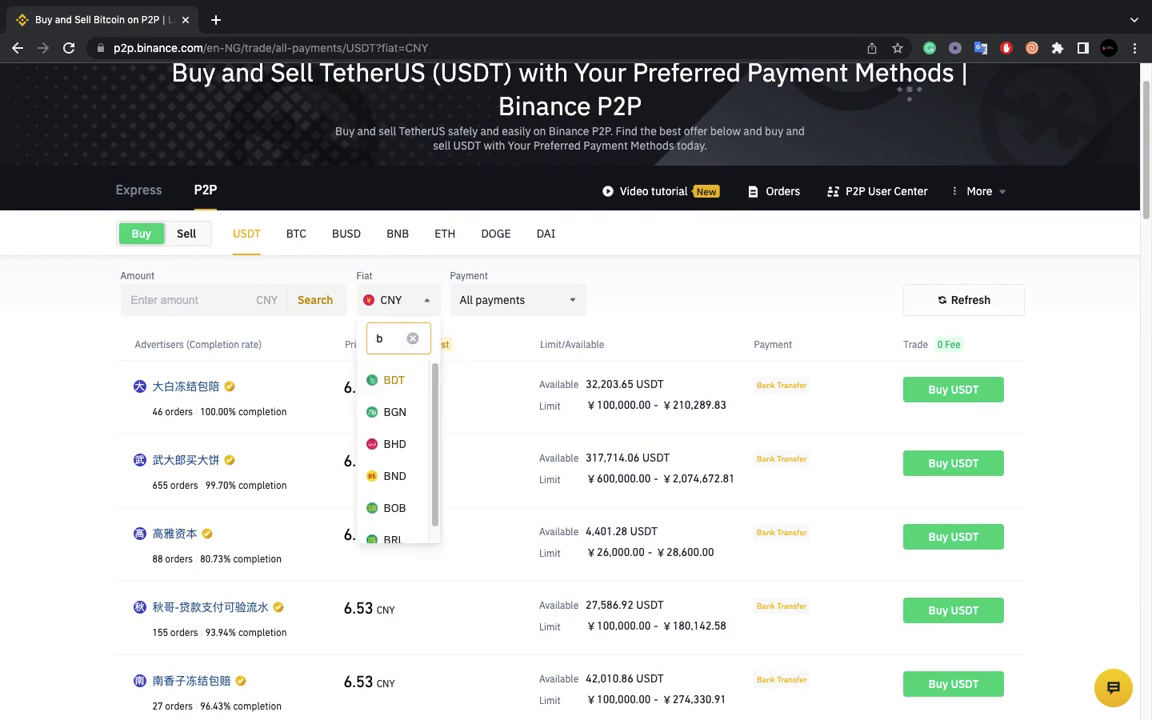
{"action": "type", "text": "t"}
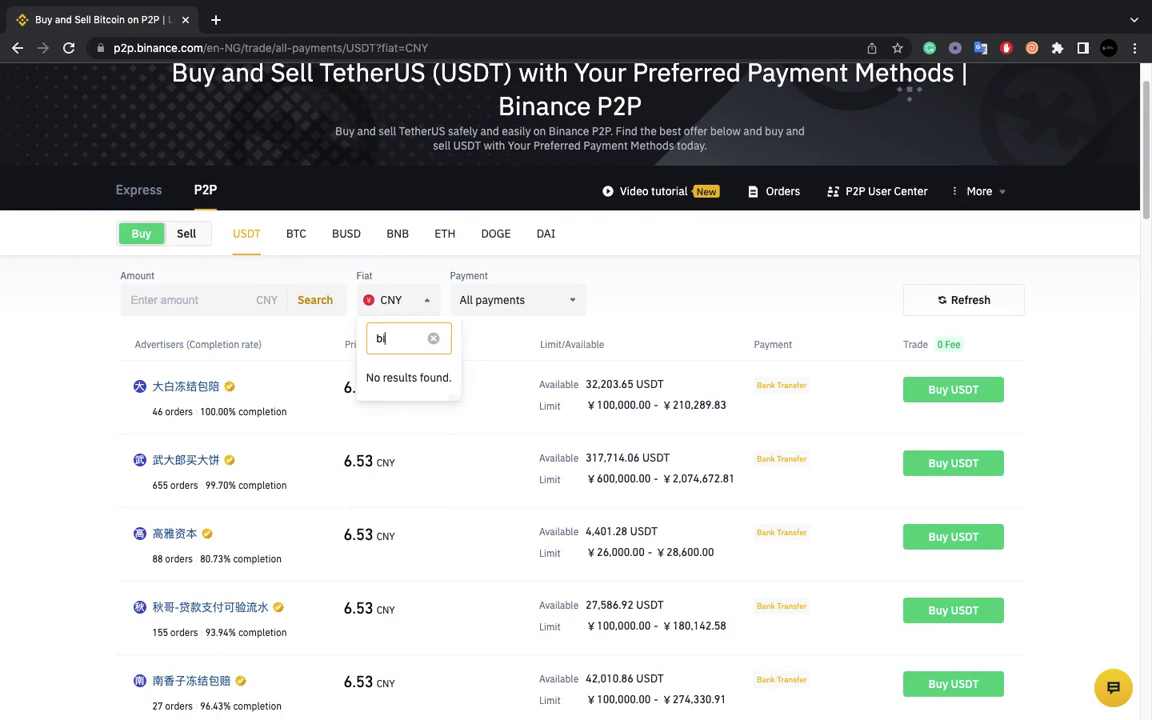
{"action": "key", "text": "BackSpace"}
{"action": "key", "text": "BackSpace"}
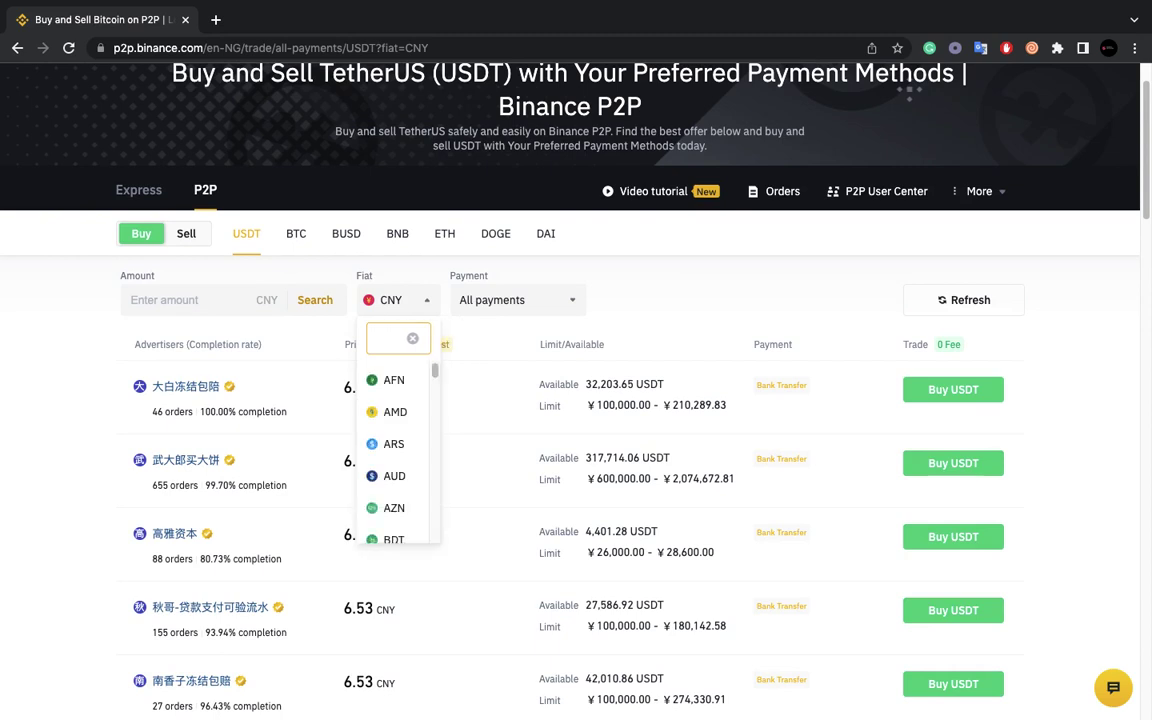
{"action": "type", "text": "us"}
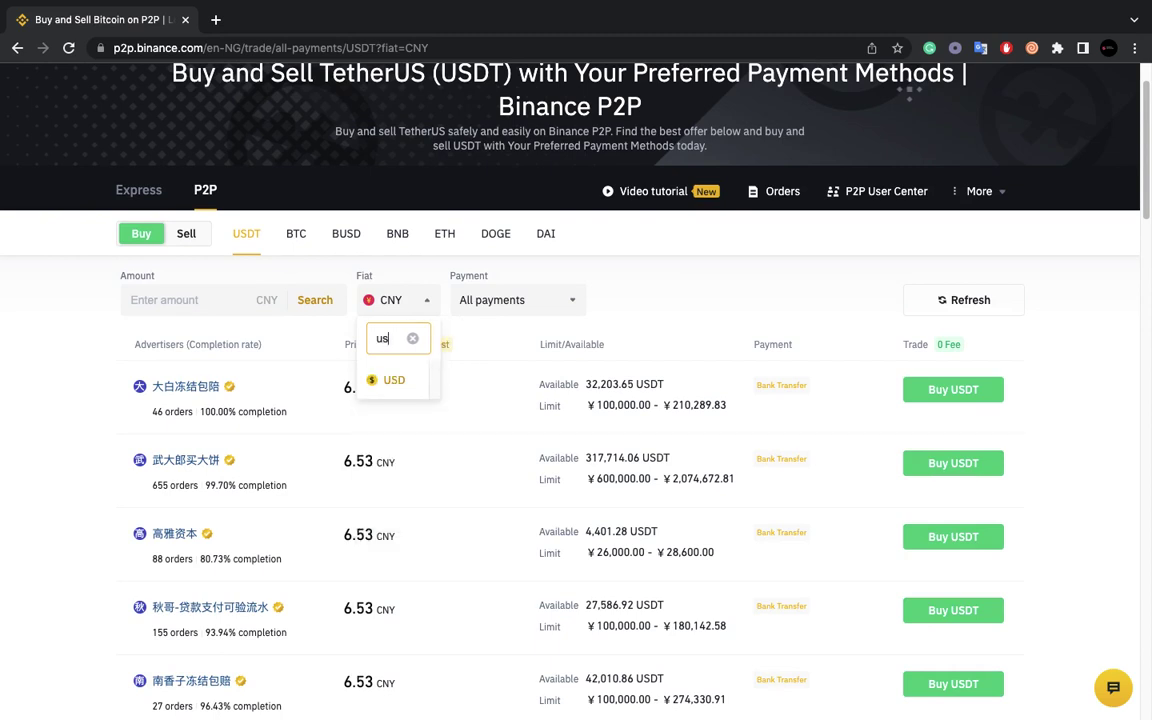
{"action": "left_click", "coordinate": [380, 381]}
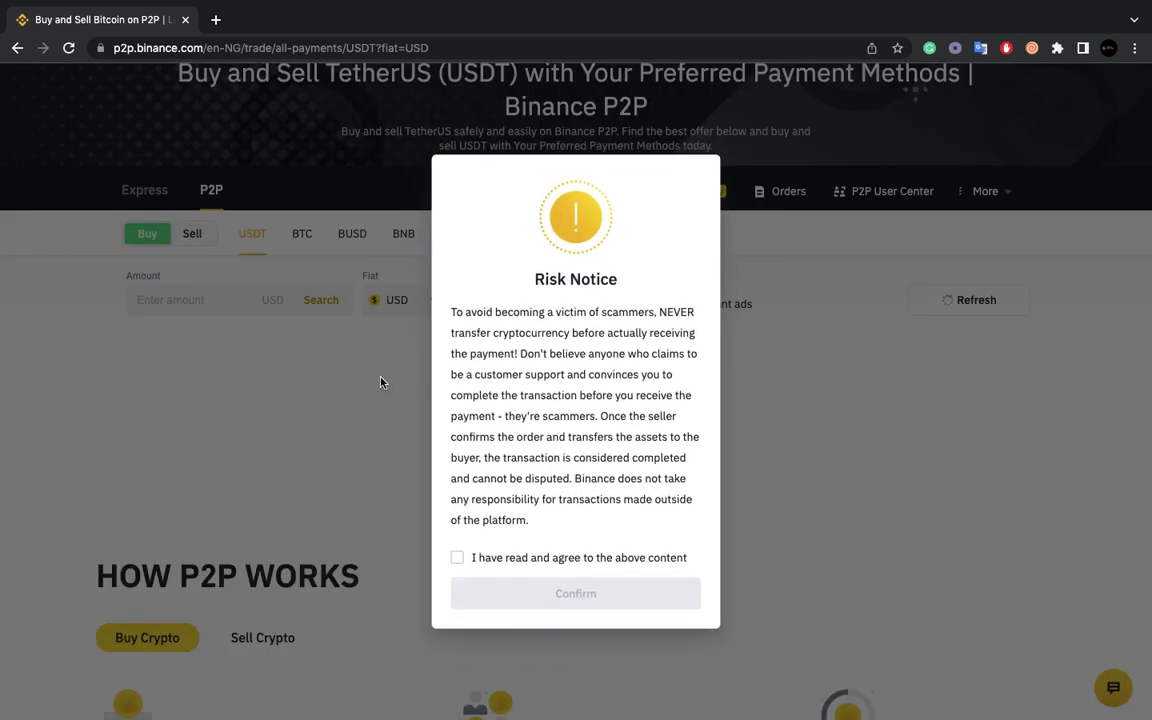
{"action": "left_click", "coordinate": [457, 557]}
{"action": "left_click", "coordinate": [512, 590]}
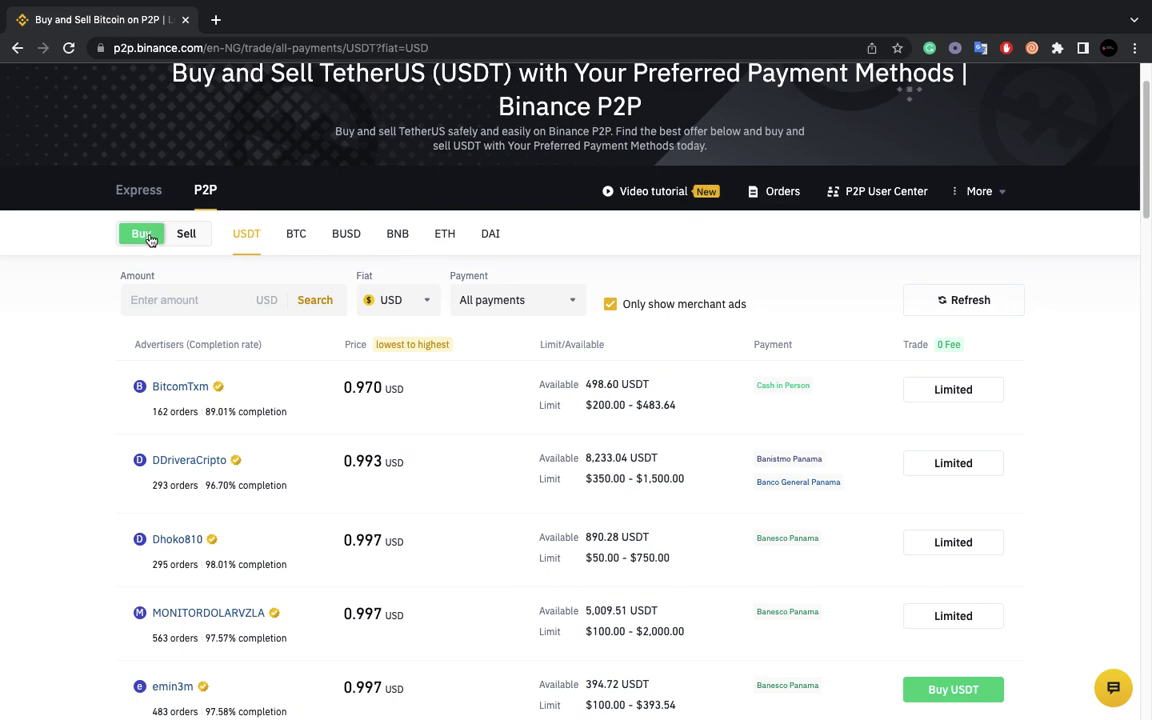
Check the USDT sell offers, return to the buy side and browse the BTC offers
{"action": "left_click", "coordinate": [180, 236]}
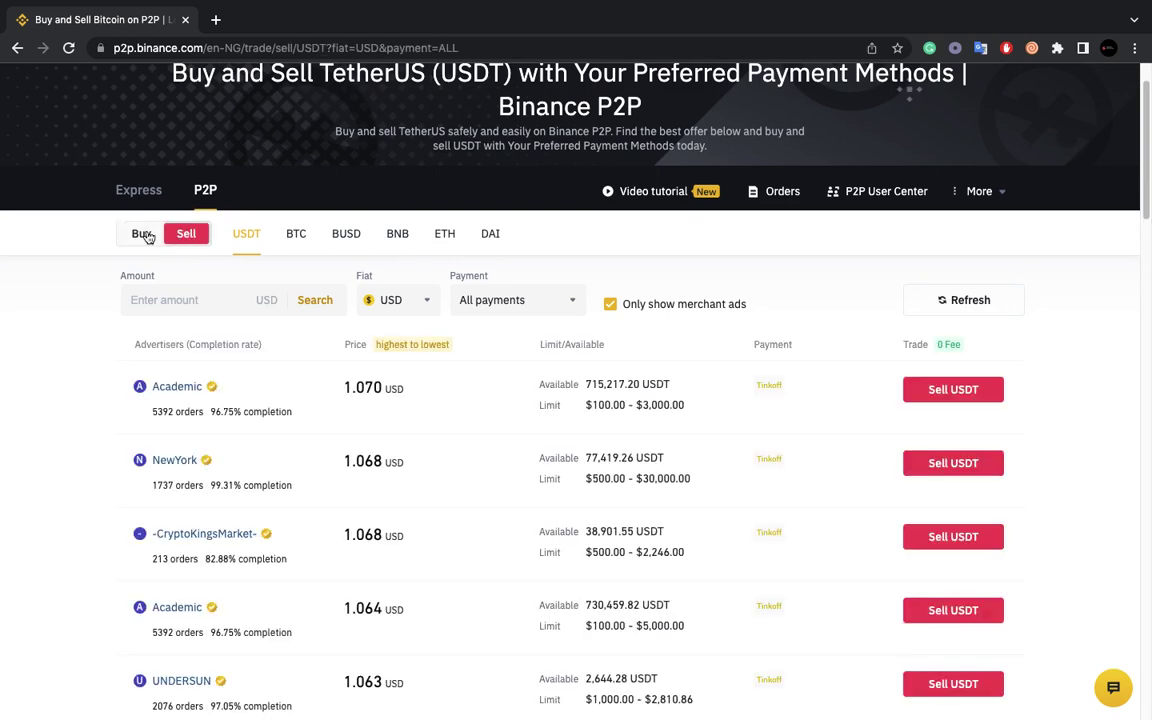
{"action": "left_click", "coordinate": [142, 236]}
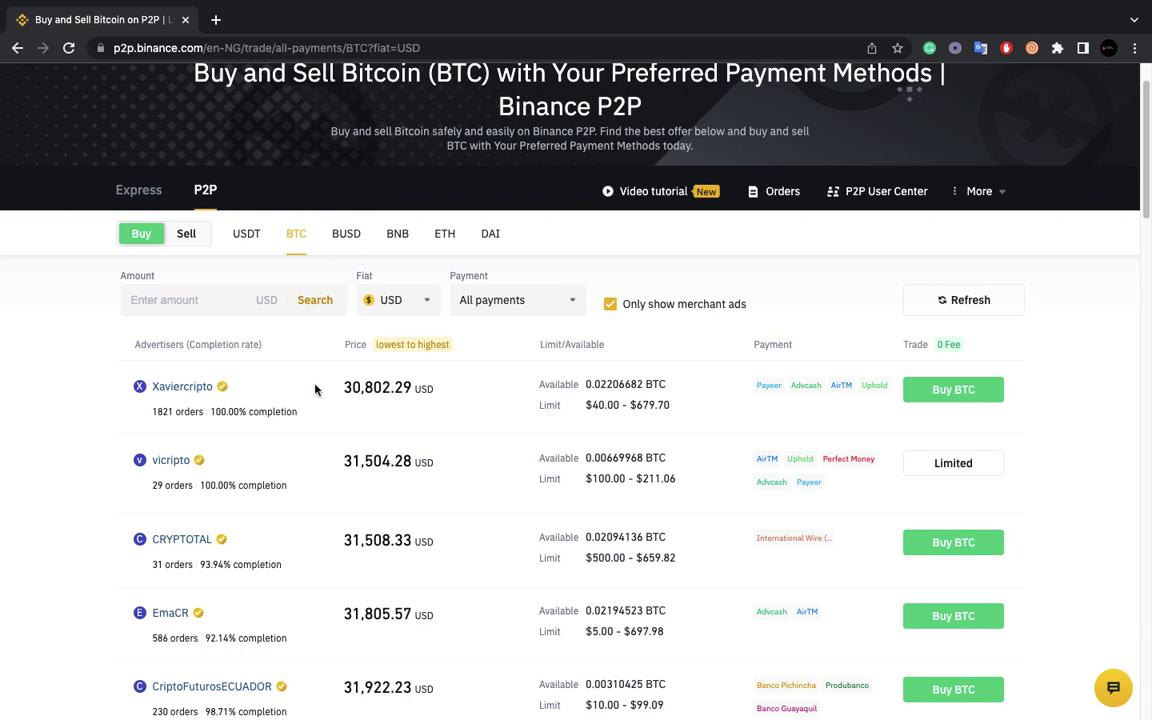
{"action": "scroll", "coordinate": [314, 390], "scroll_direction": "down", "scroll_amount": 4}
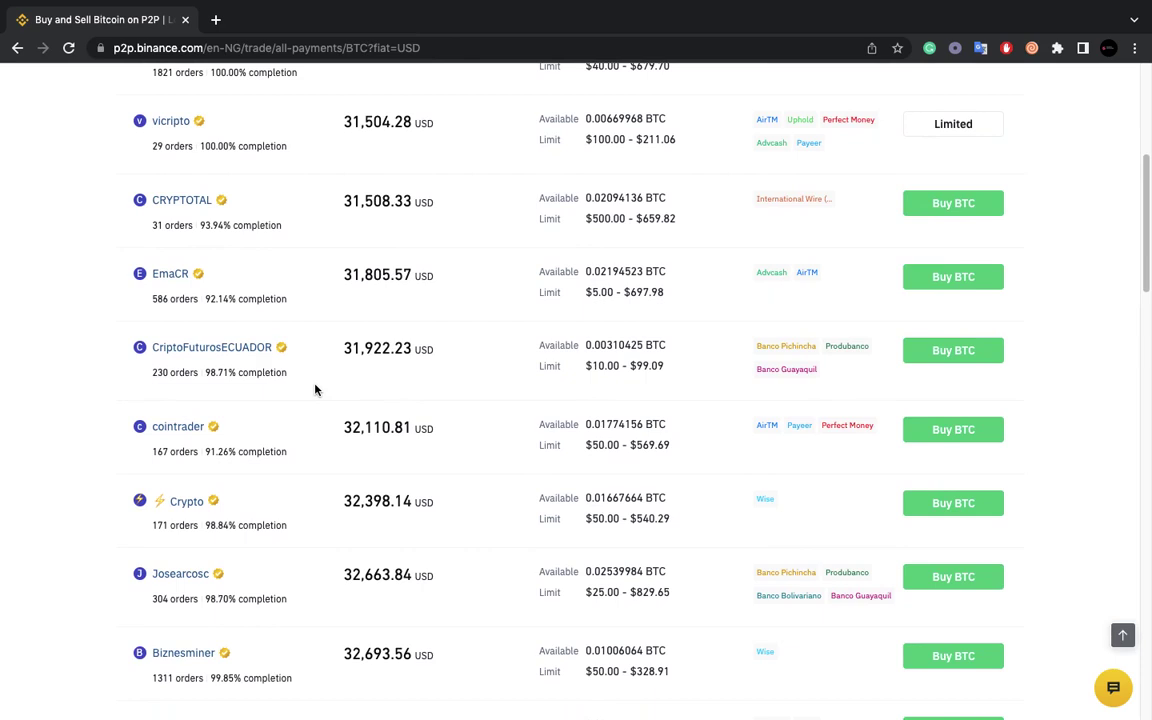
{"action": "scroll", "coordinate": [314, 390], "scroll_direction": "up", "scroll_amount": 2}
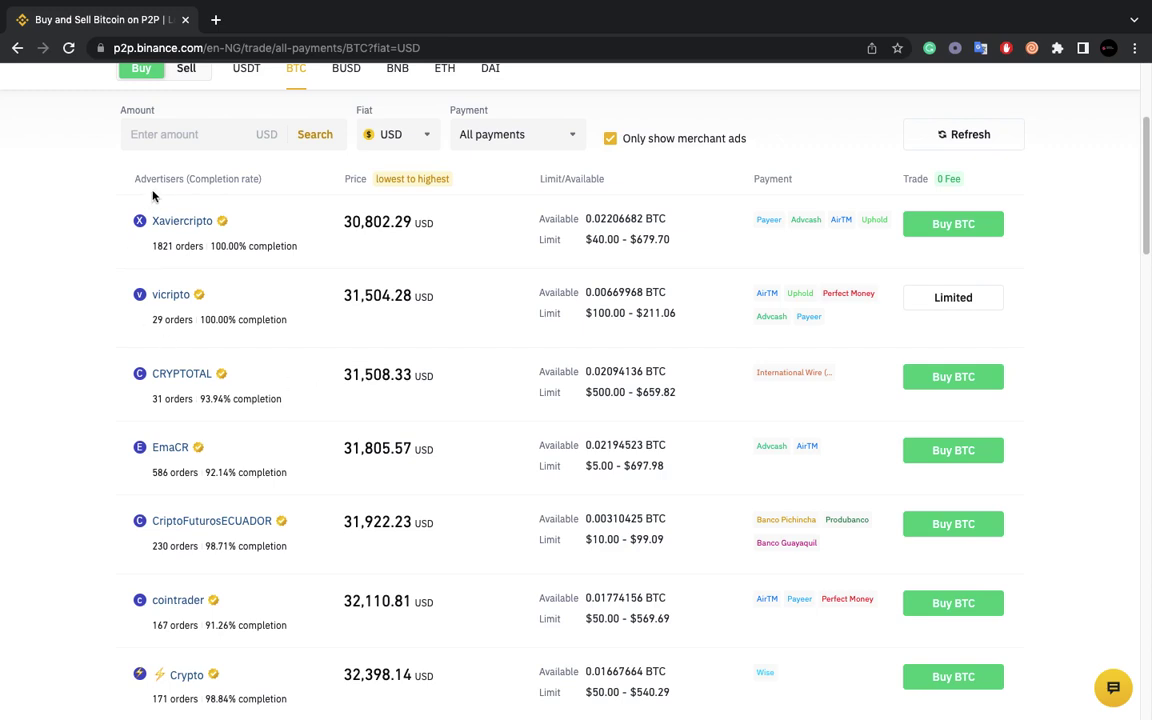
{"action": "scroll", "coordinate": [175, 240], "scroll_direction": "down", "scroll_amount": 1}
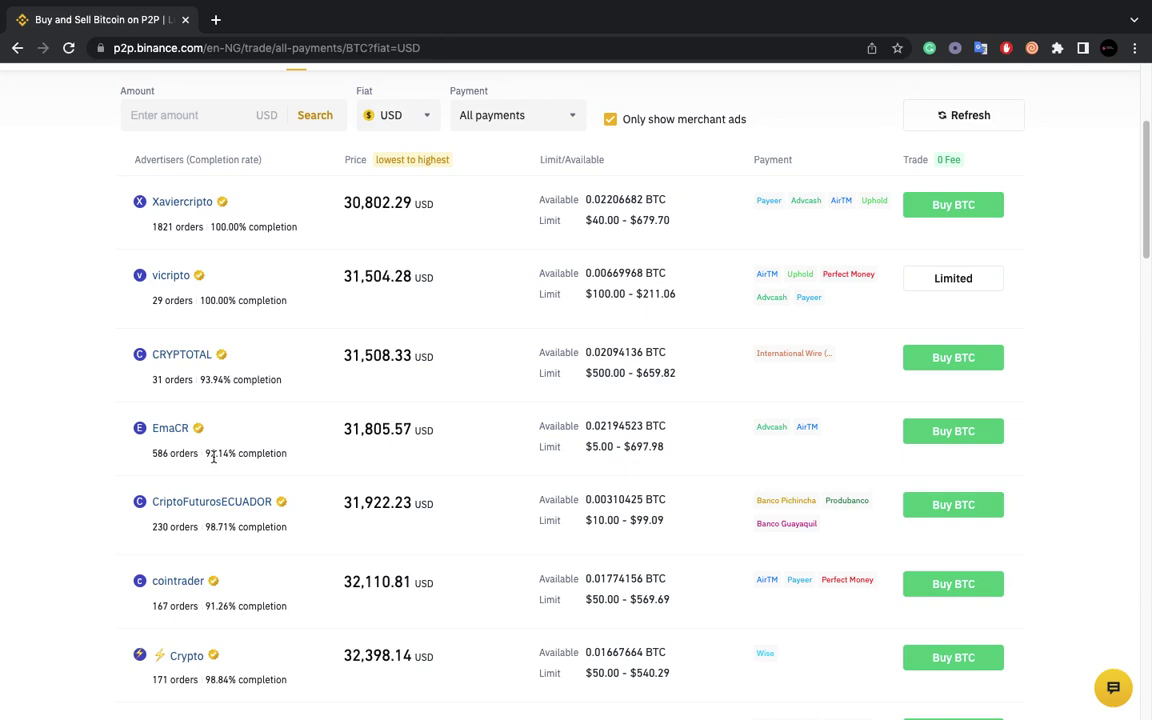
Enter 1000 USD as the amount in the offer filter
{"action": "left_click", "coordinate": [186, 118]}
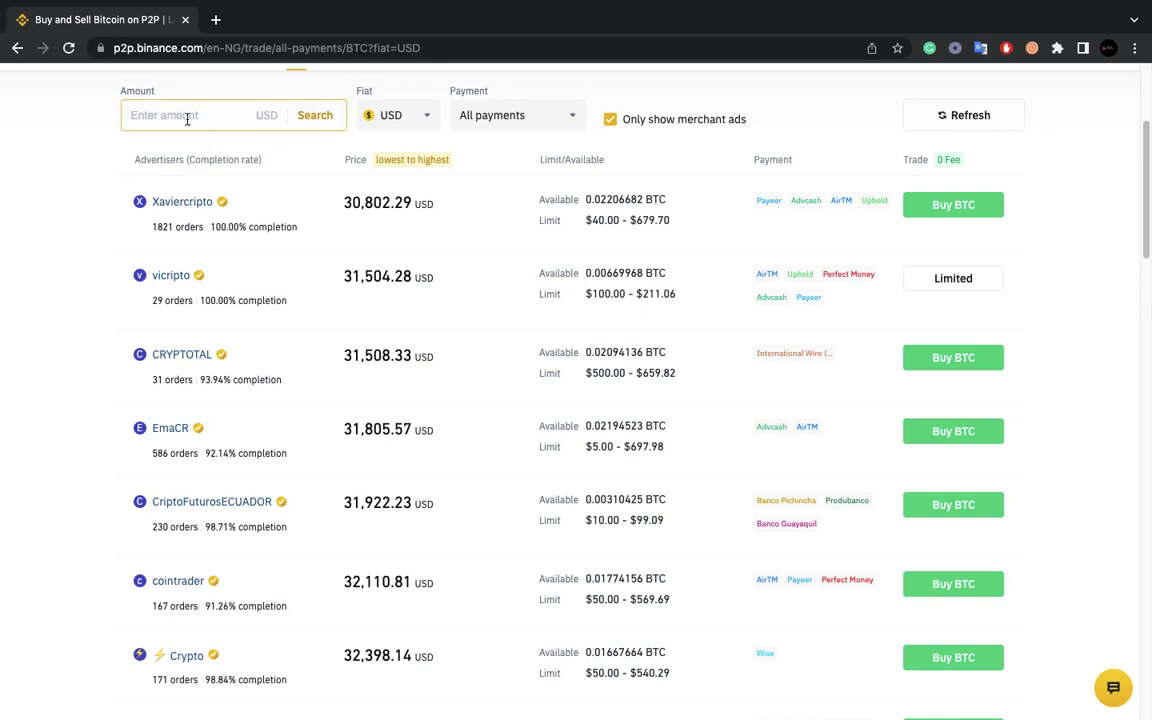
{"action": "type", "text": "1000"}
Filter the BTC buy offers by the payment method Advcash and by Prex in turn
{"action": "left_click", "coordinate": [503, 116]}
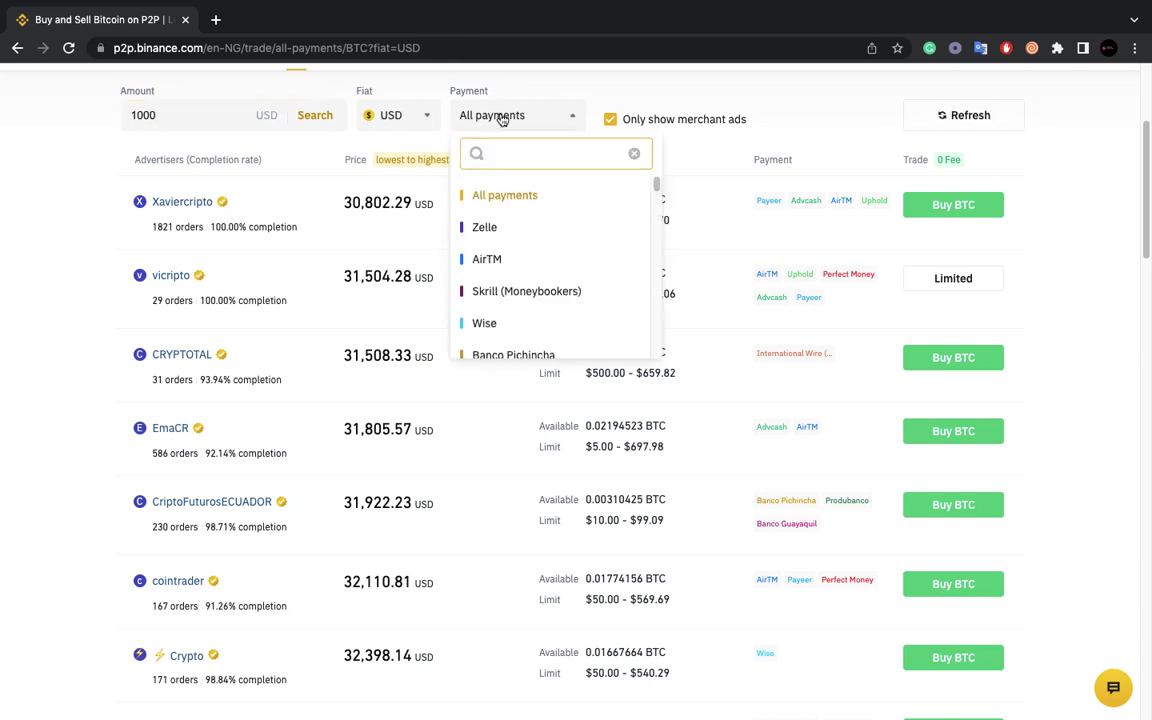
{"action": "scroll", "coordinate": [524, 228], "scroll_direction": "down", "scroll_amount": 5}
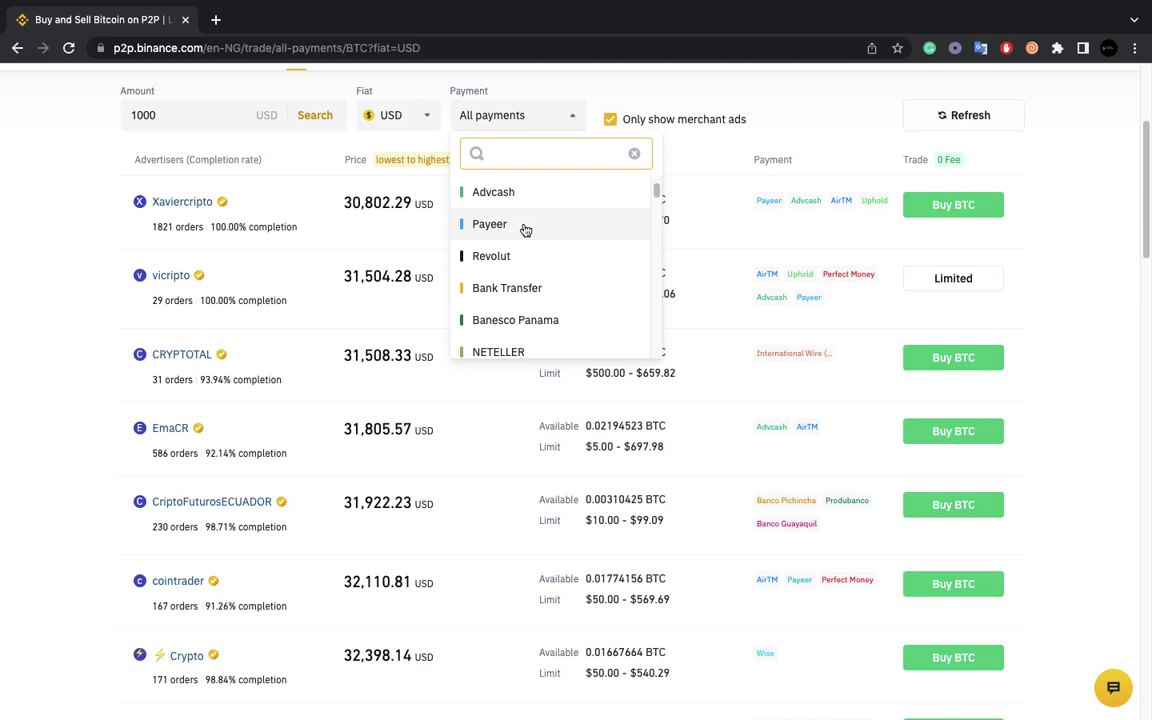
{"action": "scroll", "coordinate": [525, 216], "scroll_direction": "up", "scroll_amount": 1}
{"action": "left_click", "coordinate": [518, 260]}
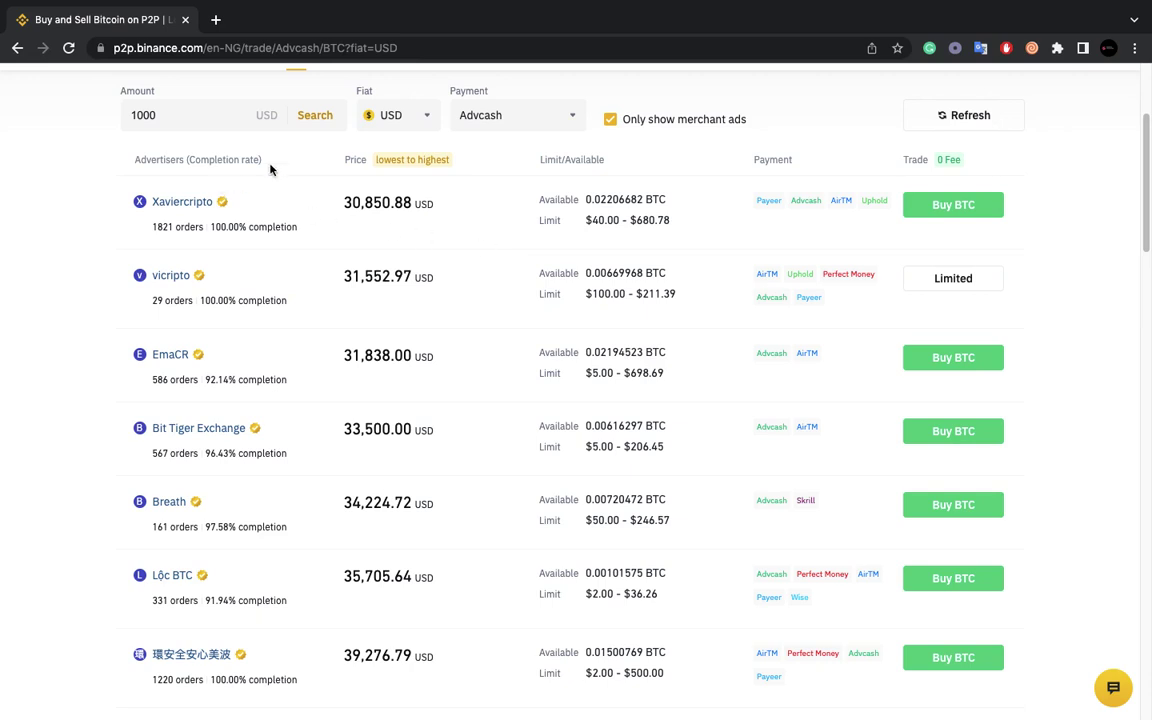
{"action": "left_click", "coordinate": [515, 114]}
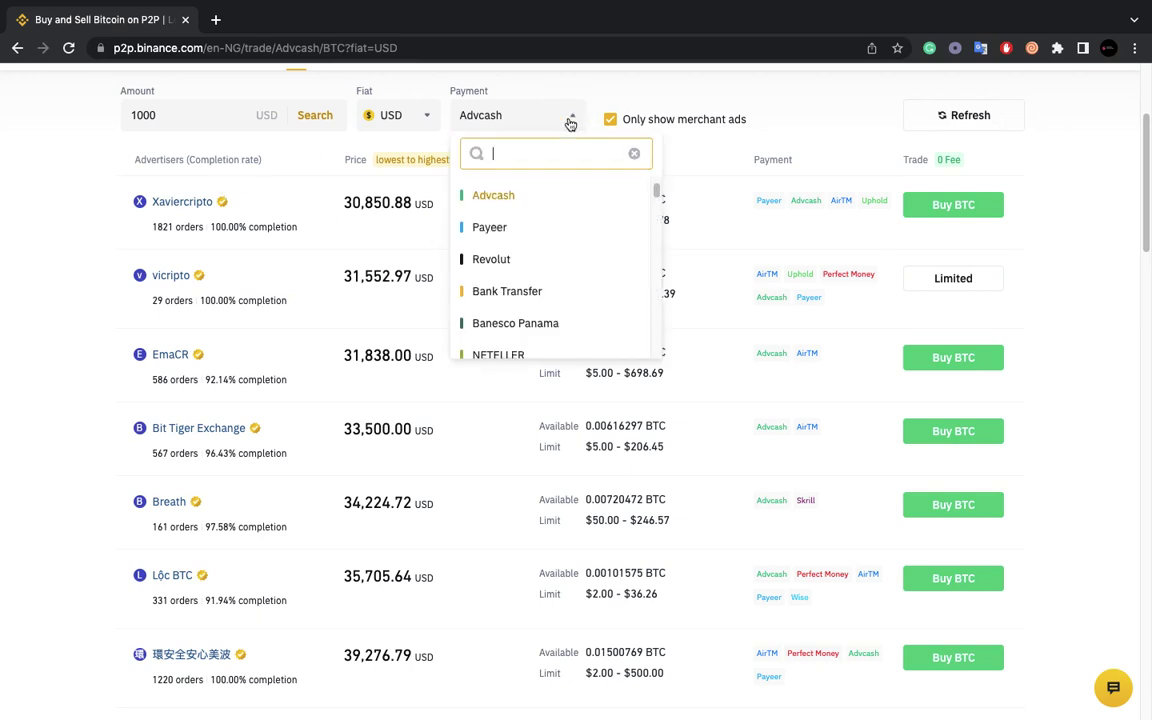
{"action": "scroll", "coordinate": [532, 300], "scroll_direction": "down", "scroll_amount": 10}
{"action": "left_click", "coordinate": [525, 236]}
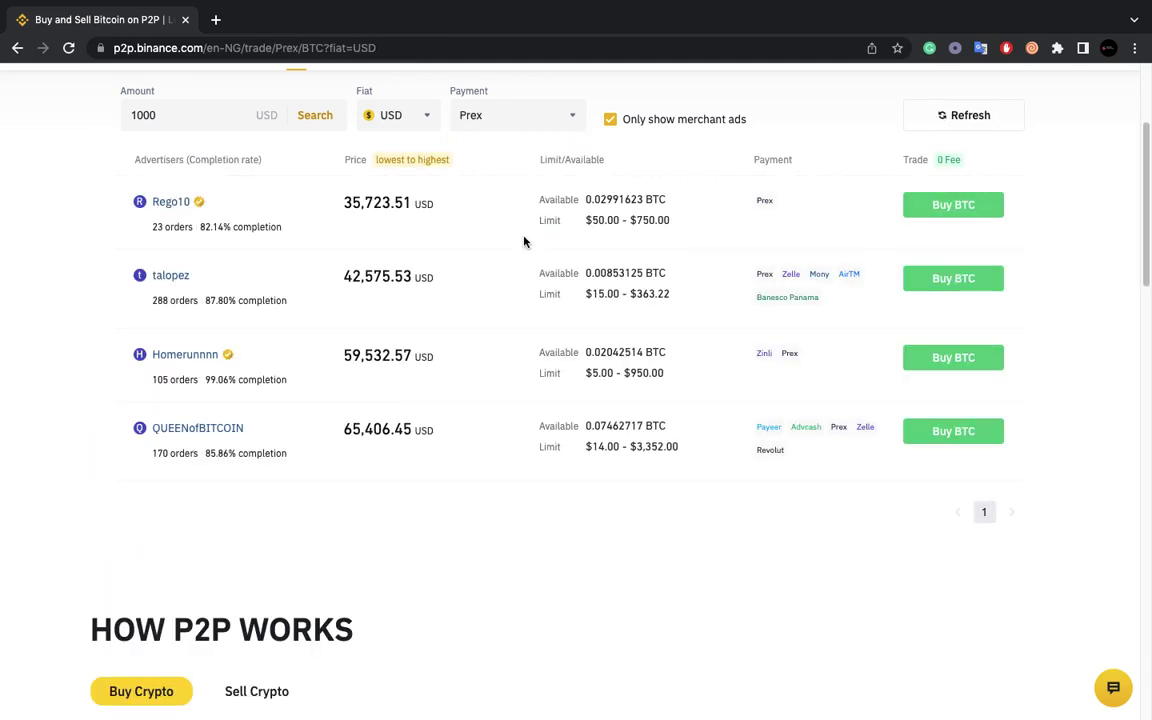
Reset the payment filter to All payments
{"action": "left_click", "coordinate": [490, 118]}
{"action": "scroll", "coordinate": [490, 185], "scroll_direction": "up", "scroll_amount": 3}
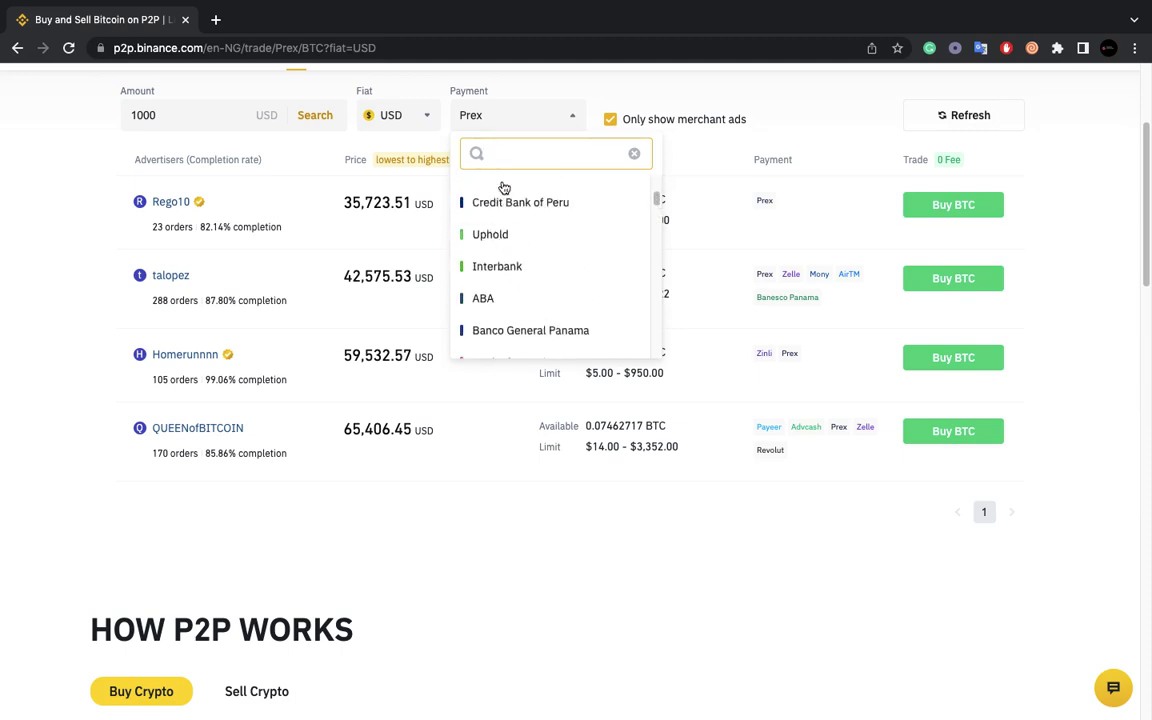
{"action": "scroll", "coordinate": [499, 365], "scroll_direction": "up", "scroll_amount": 5}
{"action": "scroll", "coordinate": [518, 450], "scroll_direction": "up", "scroll_amount": 2}
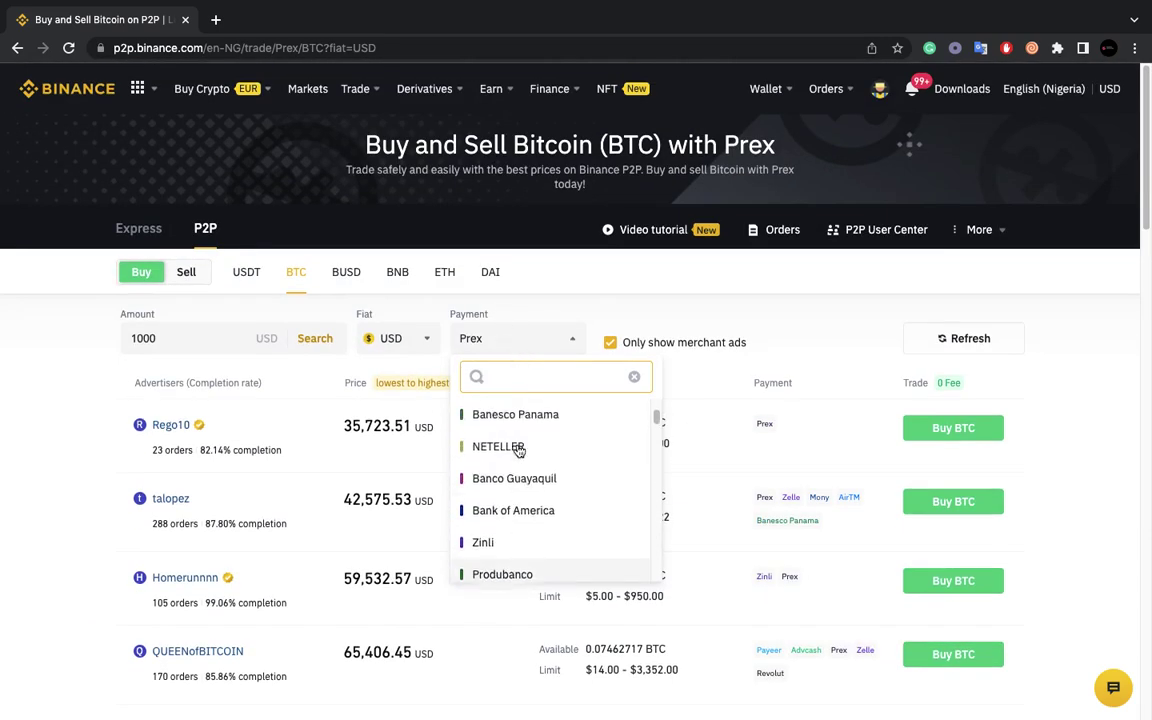
{"action": "scroll", "coordinate": [518, 450], "scroll_direction": "up", "scroll_amount": 2}
{"action": "left_click", "coordinate": [516, 418]}
Open the first listed BTC buy offer and try 1000 USD as the amount to pay
{"action": "scroll", "coordinate": [600, 300], "scroll_direction": "down", "scroll_amount": 1}
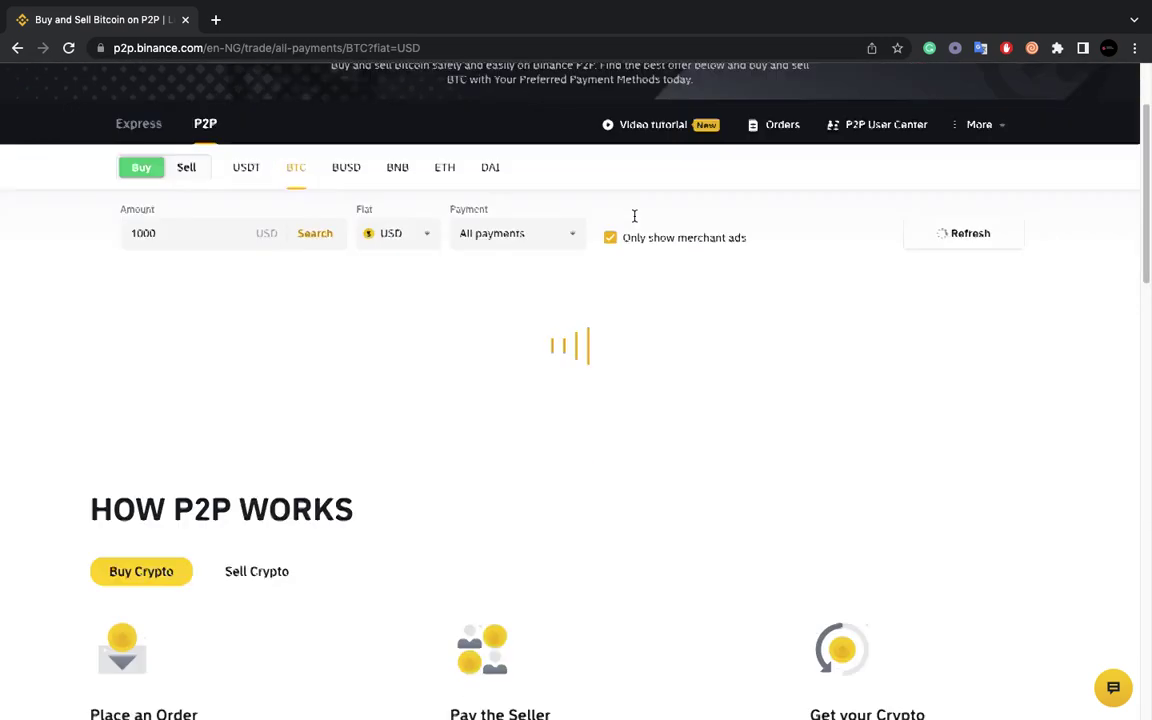
{"action": "scroll", "coordinate": [634, 215], "scroll_direction": "down", "scroll_amount": 1}
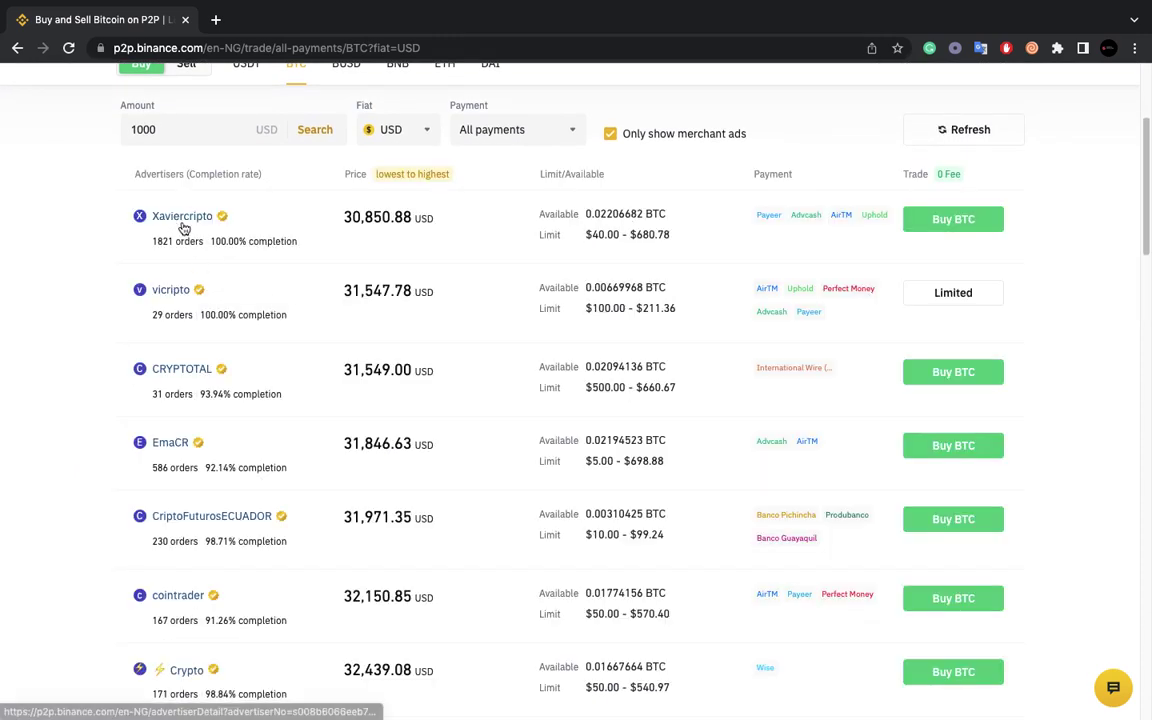
{"action": "left_click", "coordinate": [953, 234]}
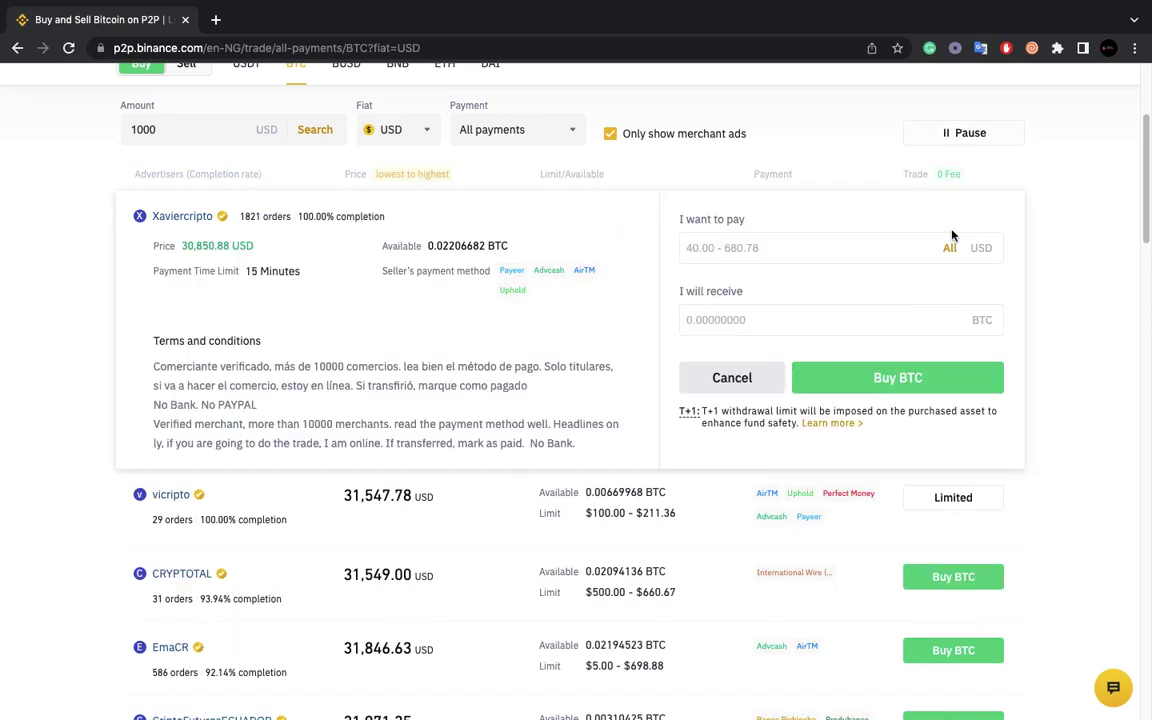
{"action": "left_click", "coordinate": [895, 247]}
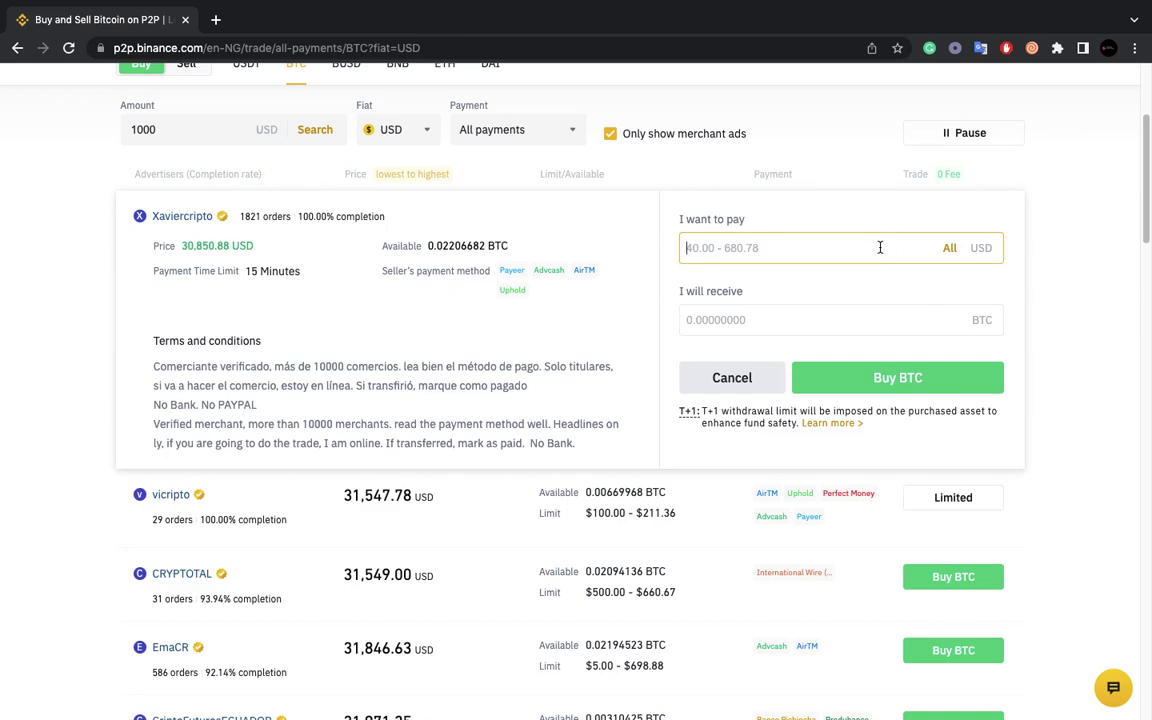
{"action": "type", "text": "10"}
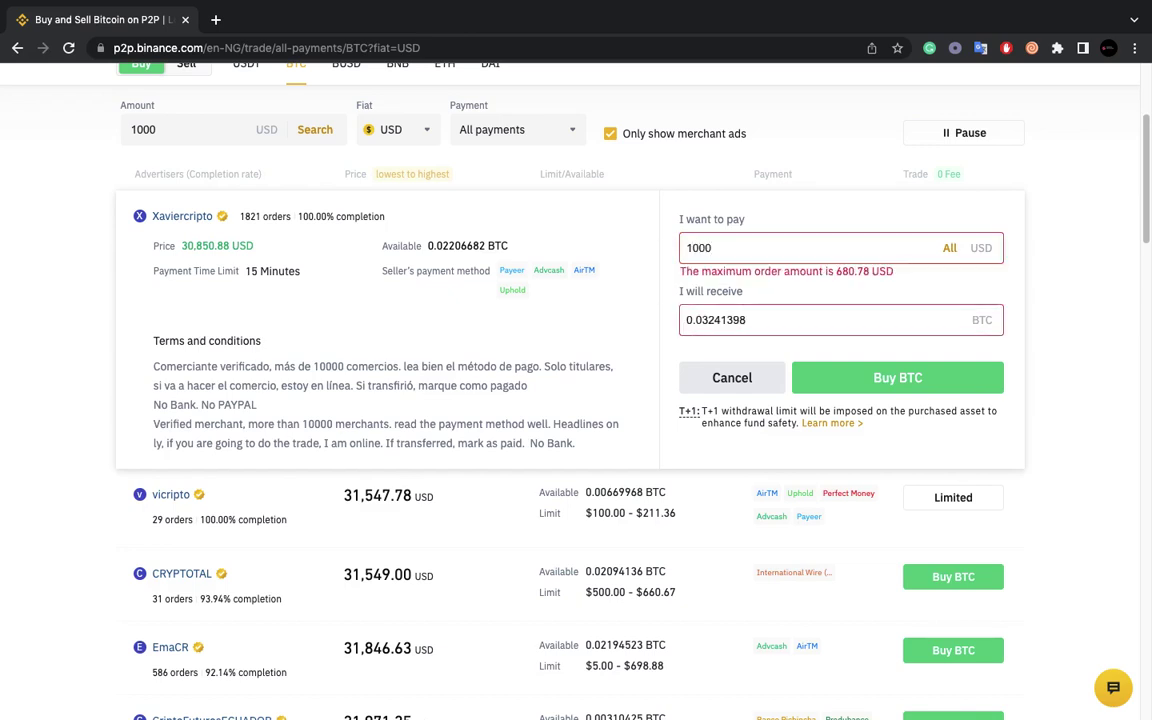
{"action": "type", "text": "0"}
Replace the amount to pay in the open BTC offer with 500 USD
{"action": "key", "text": "BackSpace"}
{"action": "key", "text": "BackSpace"}
{"action": "key", "text": "BackSpace"}
{"action": "key", "text": "BackSpace"}
{"action": "key", "text": "BackSpace"}
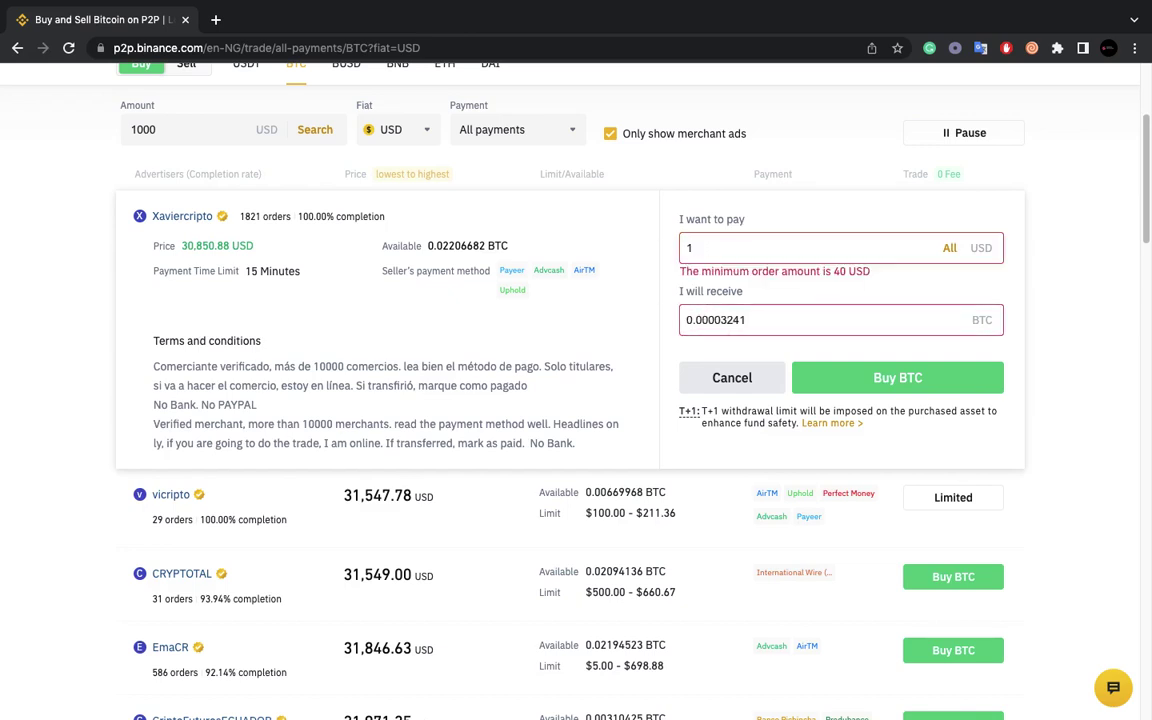
{"action": "type", "text": "500"}
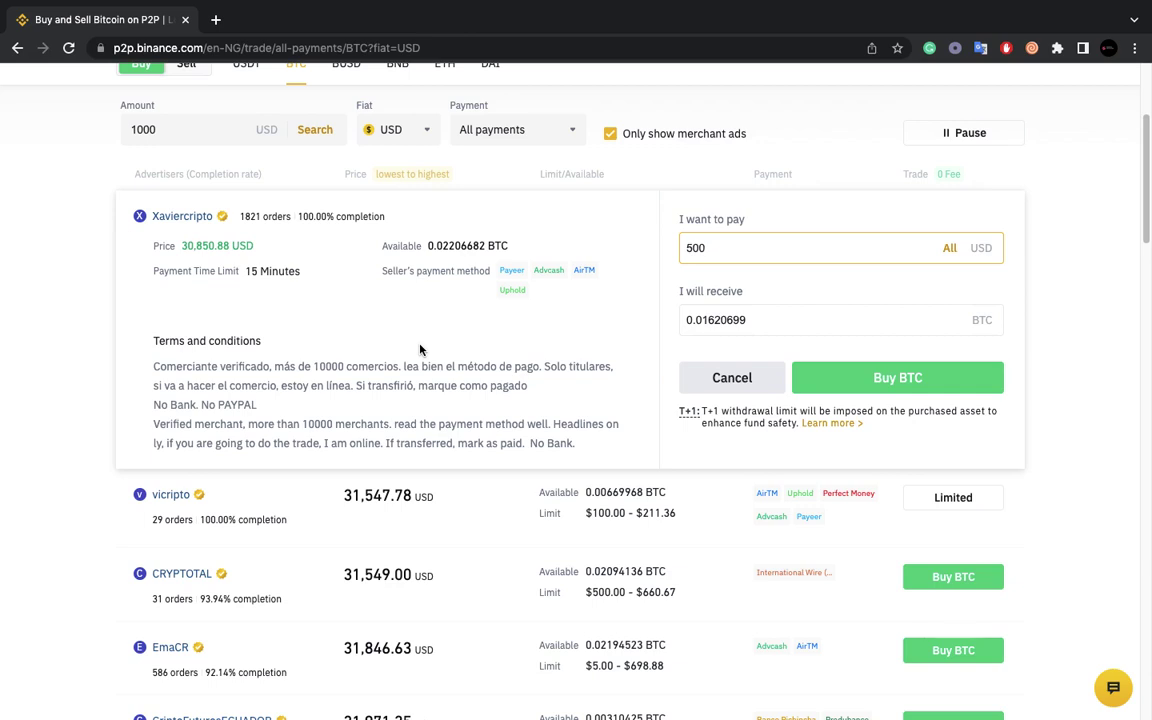
Switch from buying to selling BTC for USD and open the first listed sell offer
{"action": "scroll", "coordinate": [420, 349], "scroll_direction": "up", "scroll_amount": 1}
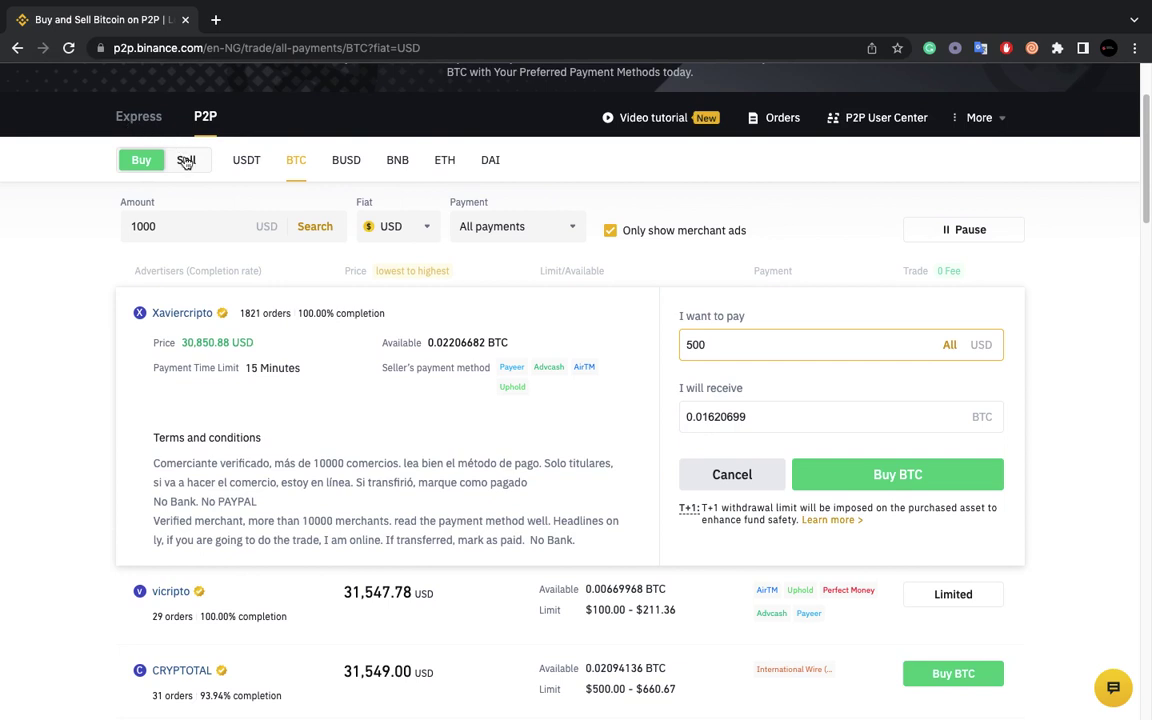
{"action": "left_click", "coordinate": [69, 222]}
{"action": "left_click", "coordinate": [181, 165]}
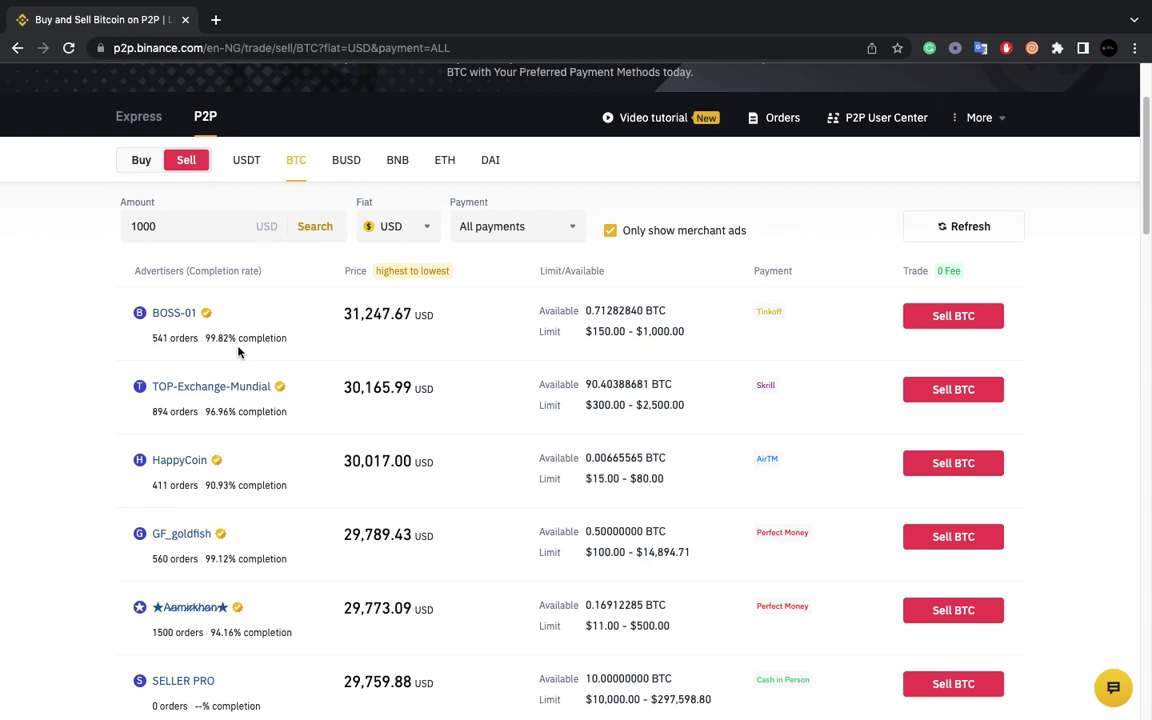
{"action": "left_click", "coordinate": [966, 322]}
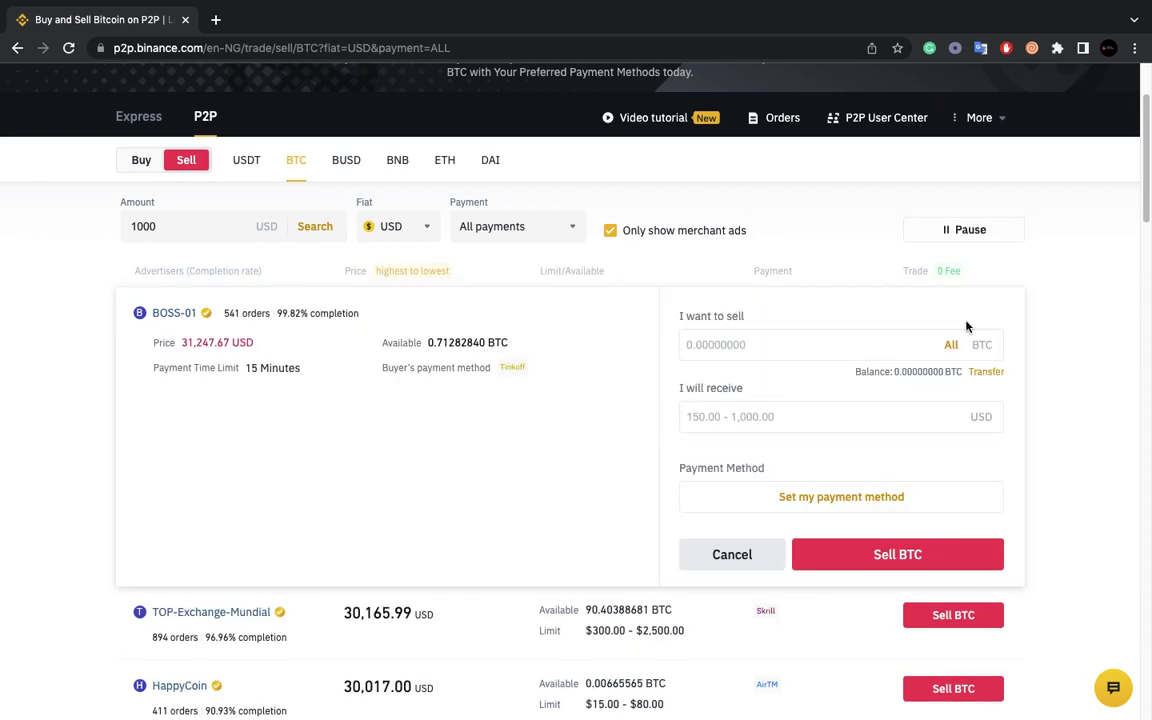
Try 400 BTC and 10000 BTC in turn as the amount to sell, and clear the amount
{"action": "left_click", "coordinate": [853, 337]}
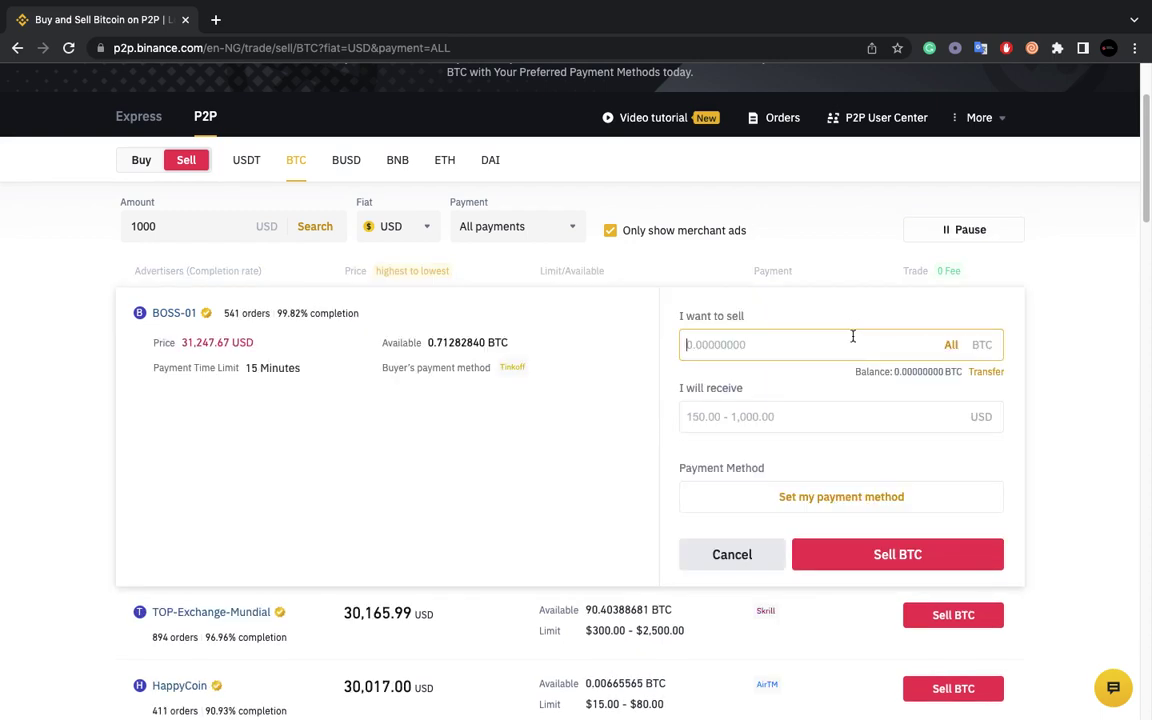
{"action": "type", "text": "400"}
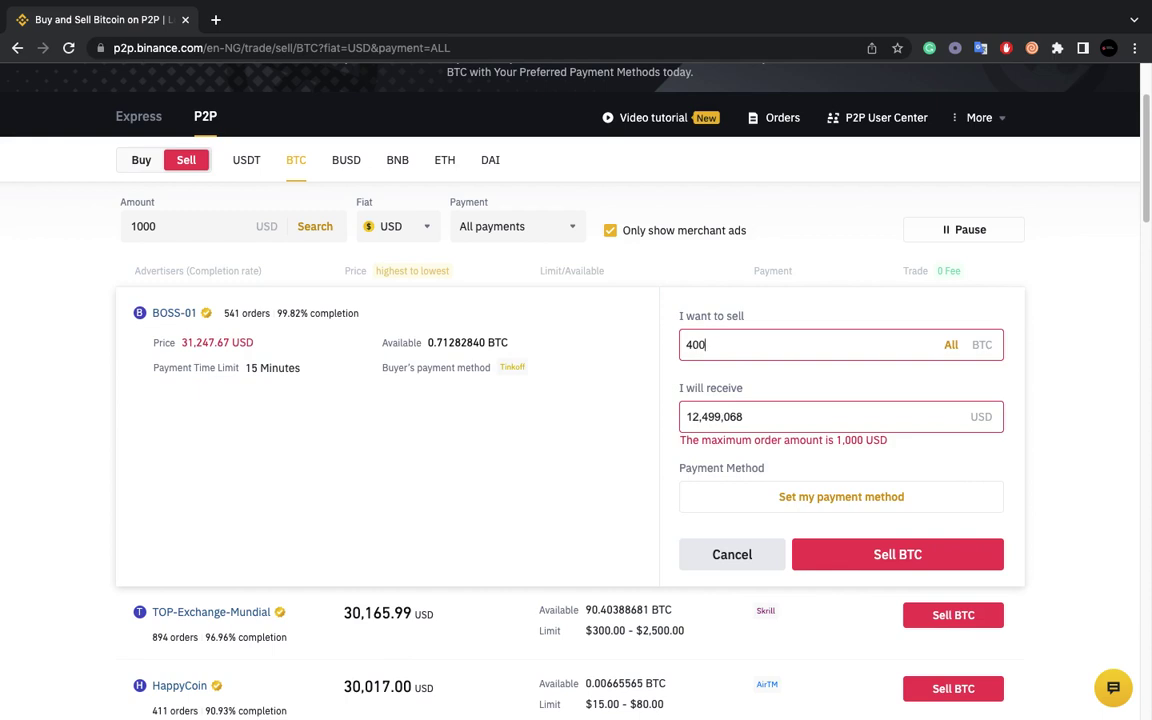
{"action": "key", "text": "BackSpace"}
{"action": "key", "text": "BackSpace"}
{"action": "key", "text": "BackSpace"}
{"action": "type", "text": "10000"}
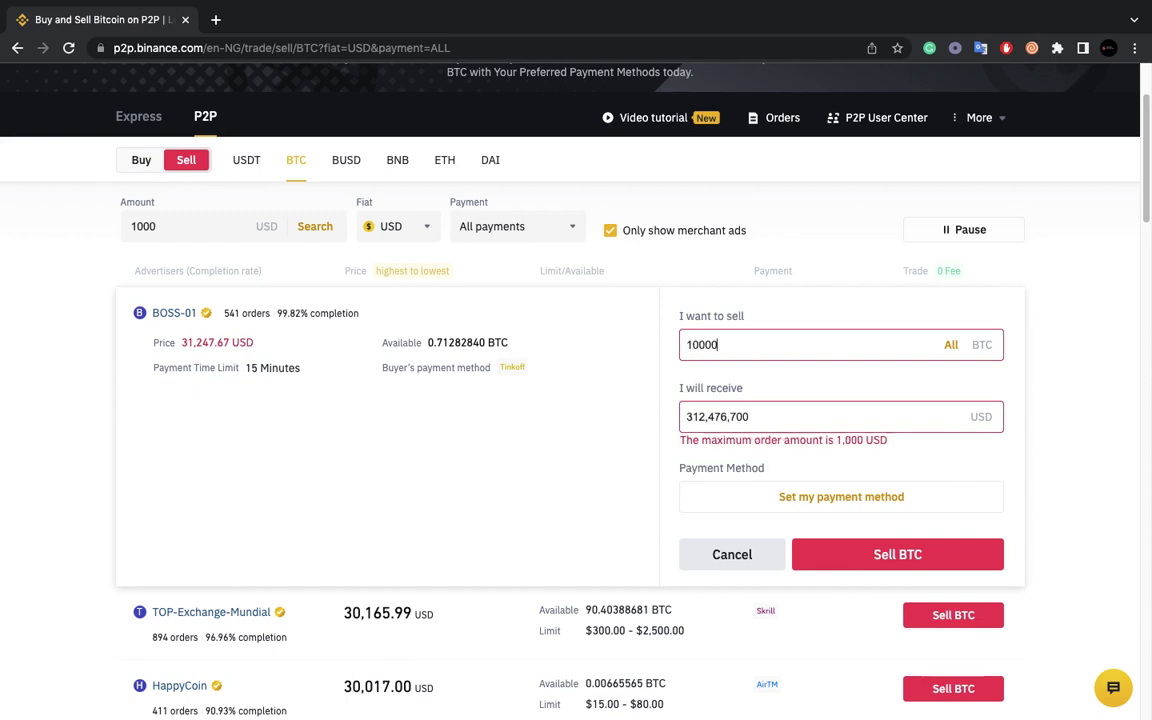
{"action": "key", "text": "BackSpace"}
{"action": "key", "text": "BackSpace"}
{"action": "key", "text": "BackSpace"}
{"action": "key", "text": "BackSpace"}
{"action": "key", "text": "BackSpace"}
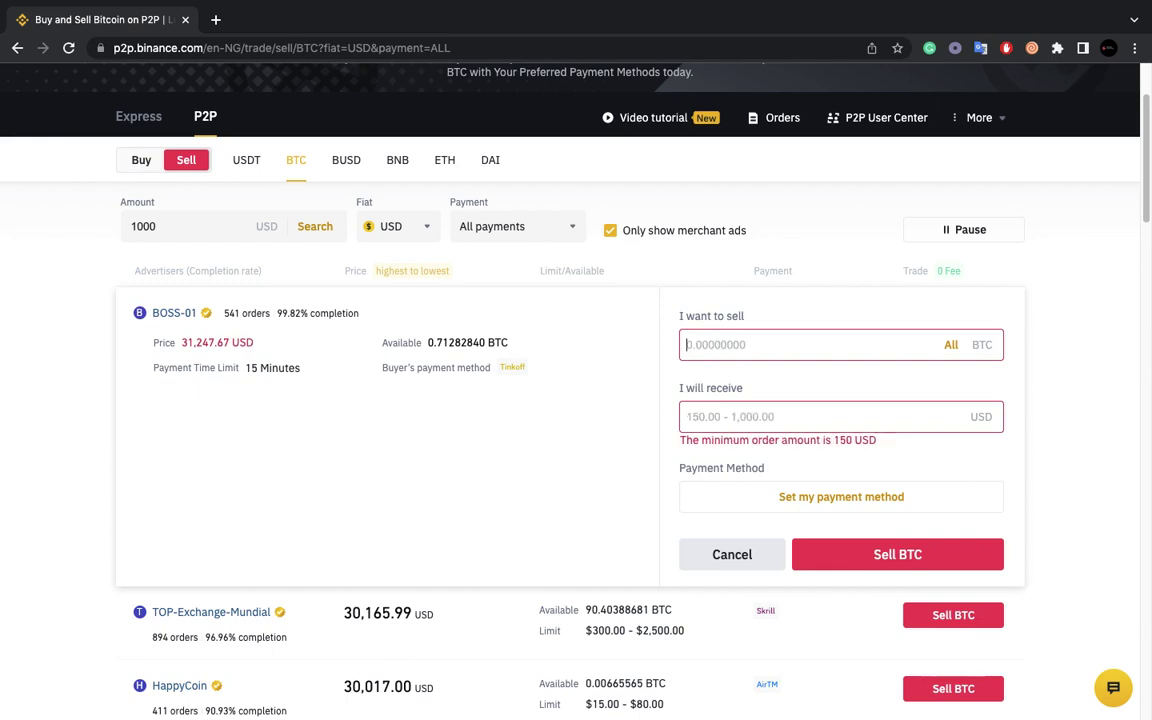
Enter 150 USD as the amount to receive in the open BTC sell offer
{"action": "type", "text": "1"}
{"action": "key", "text": "BackSpace"}
{"action": "left_click", "coordinate": [828, 405]}
{"action": "type", "text": "150"}
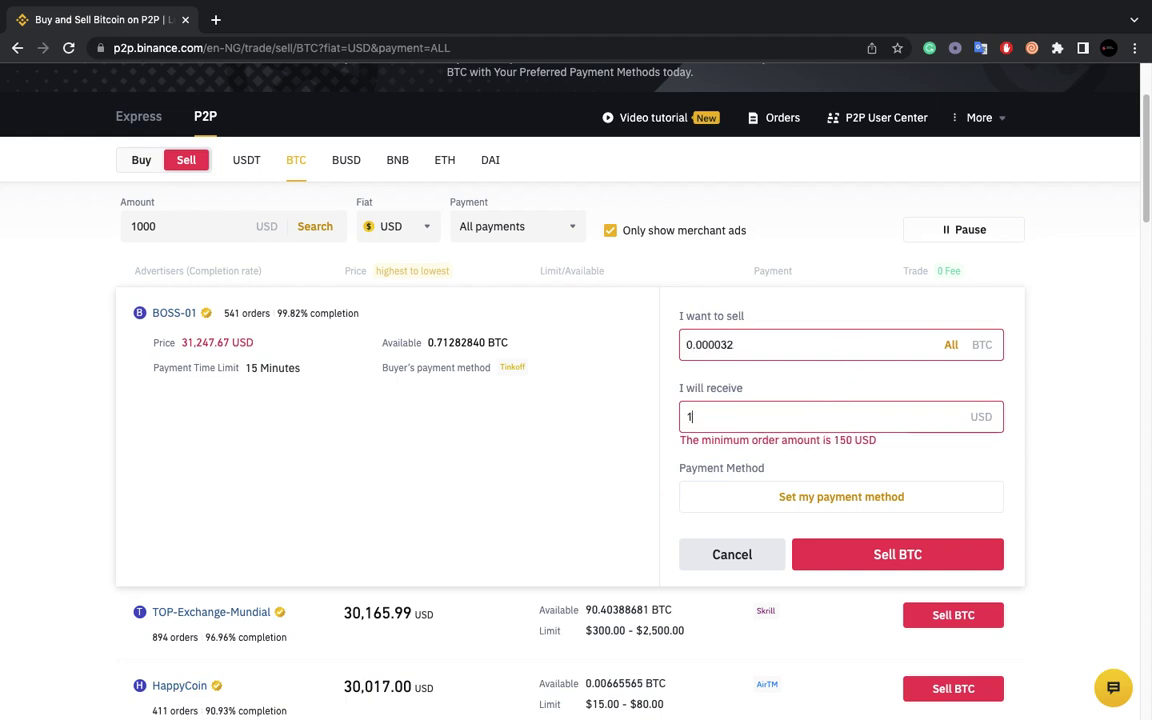